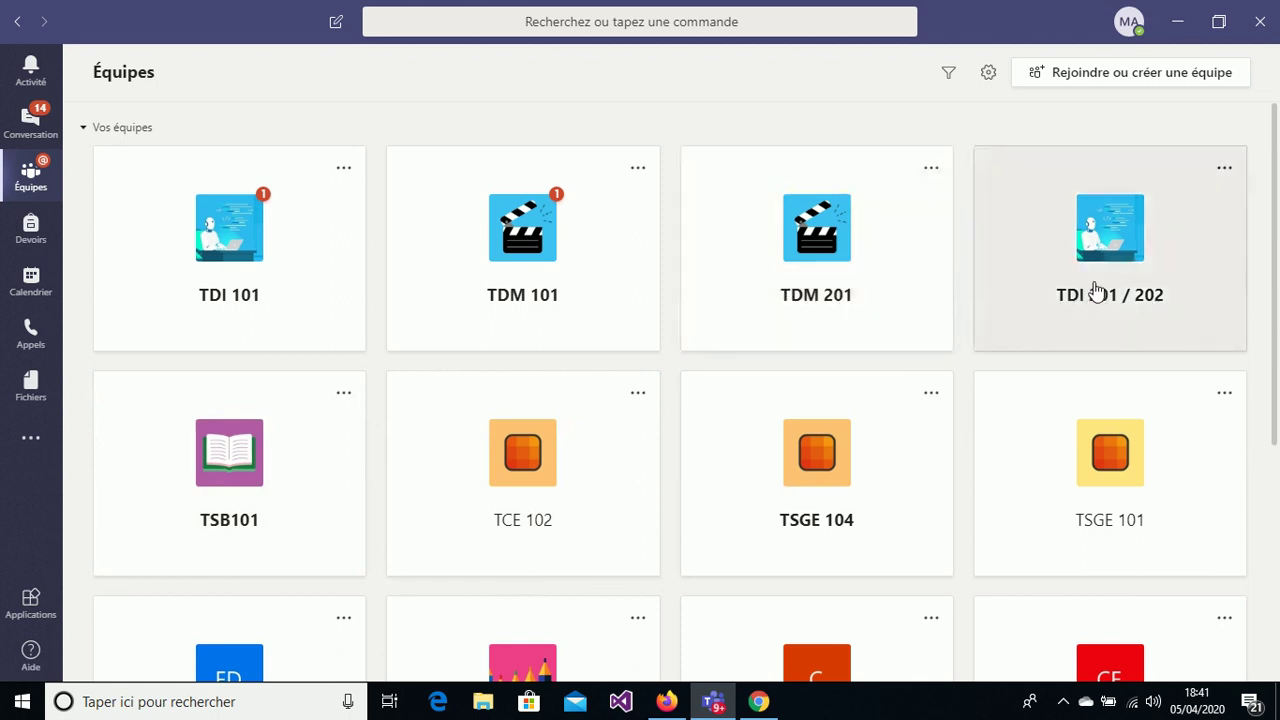
Open the EGTS2-Communication en Français channel of the TDM 201 team.
scroll(1097, 291, down, 4)
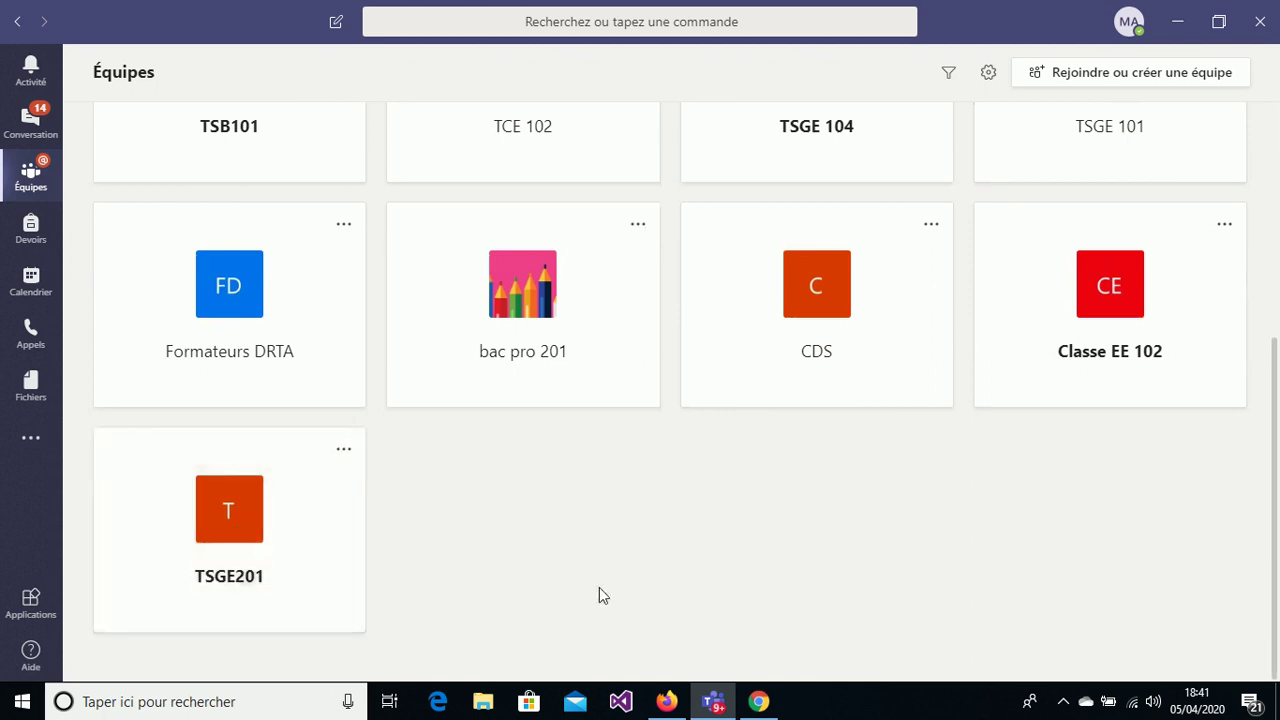
scroll(599, 587, up, 4)
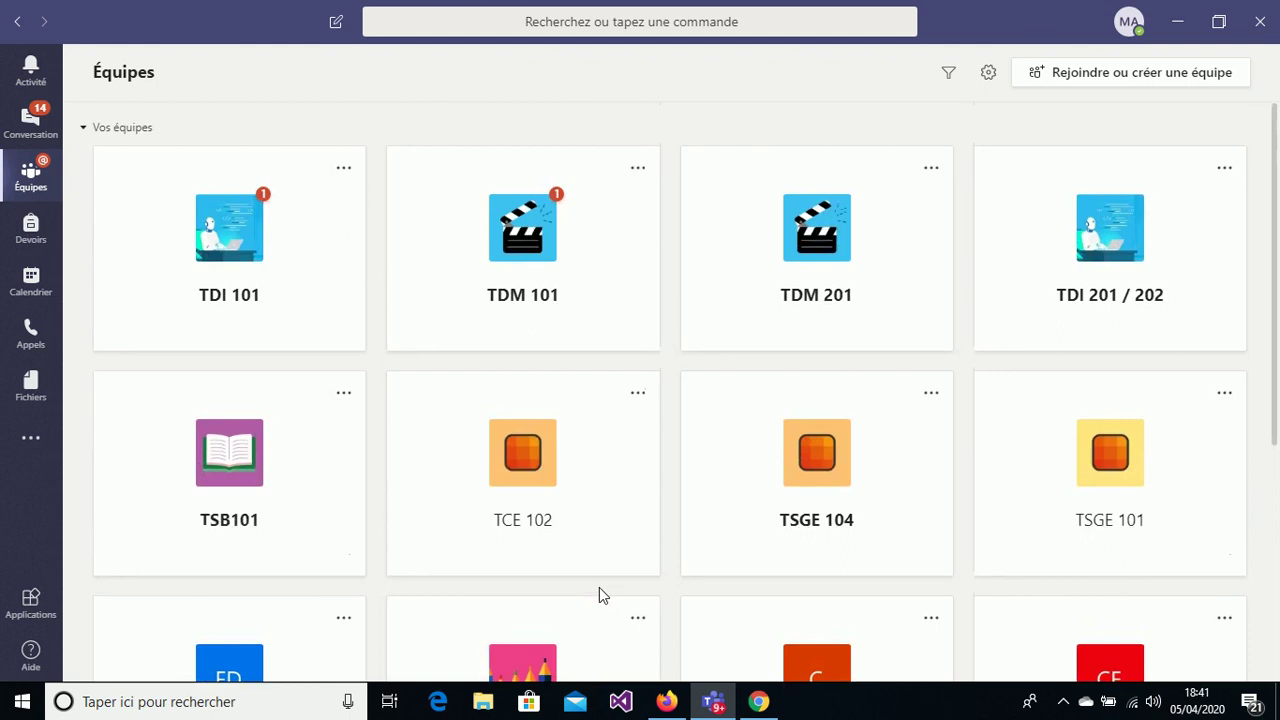
click(736, 285)
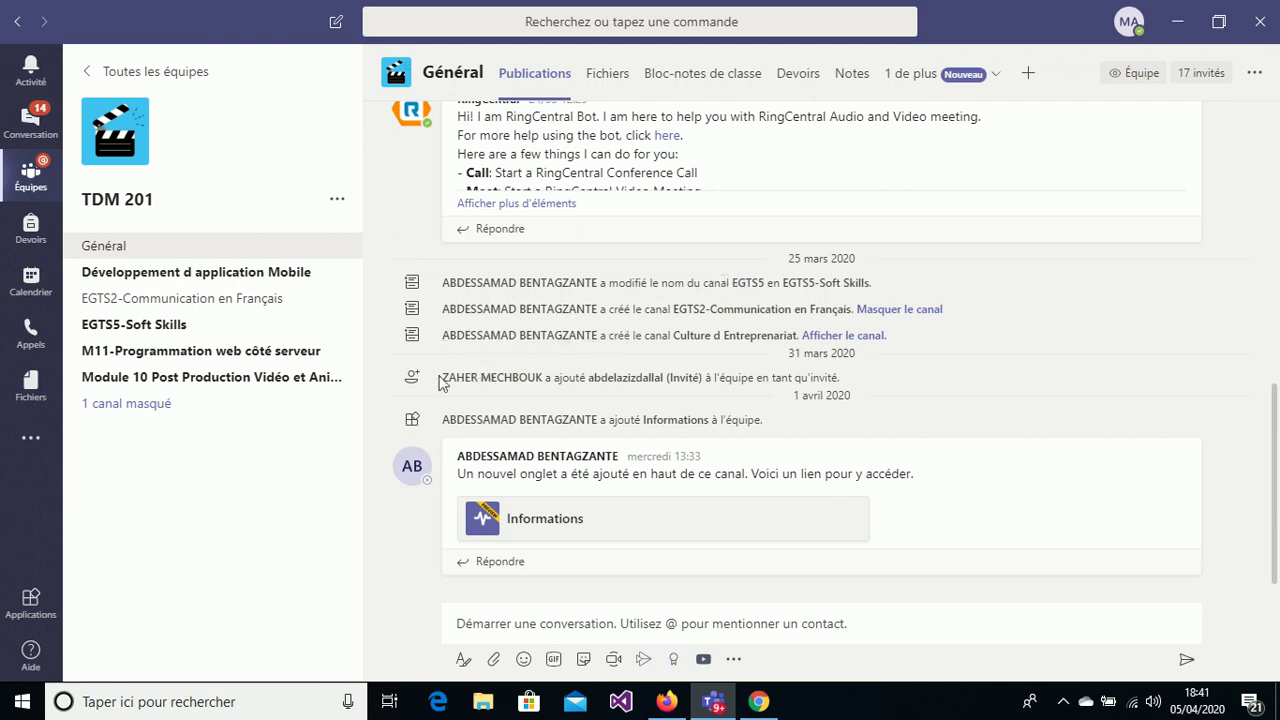
click(237, 298)
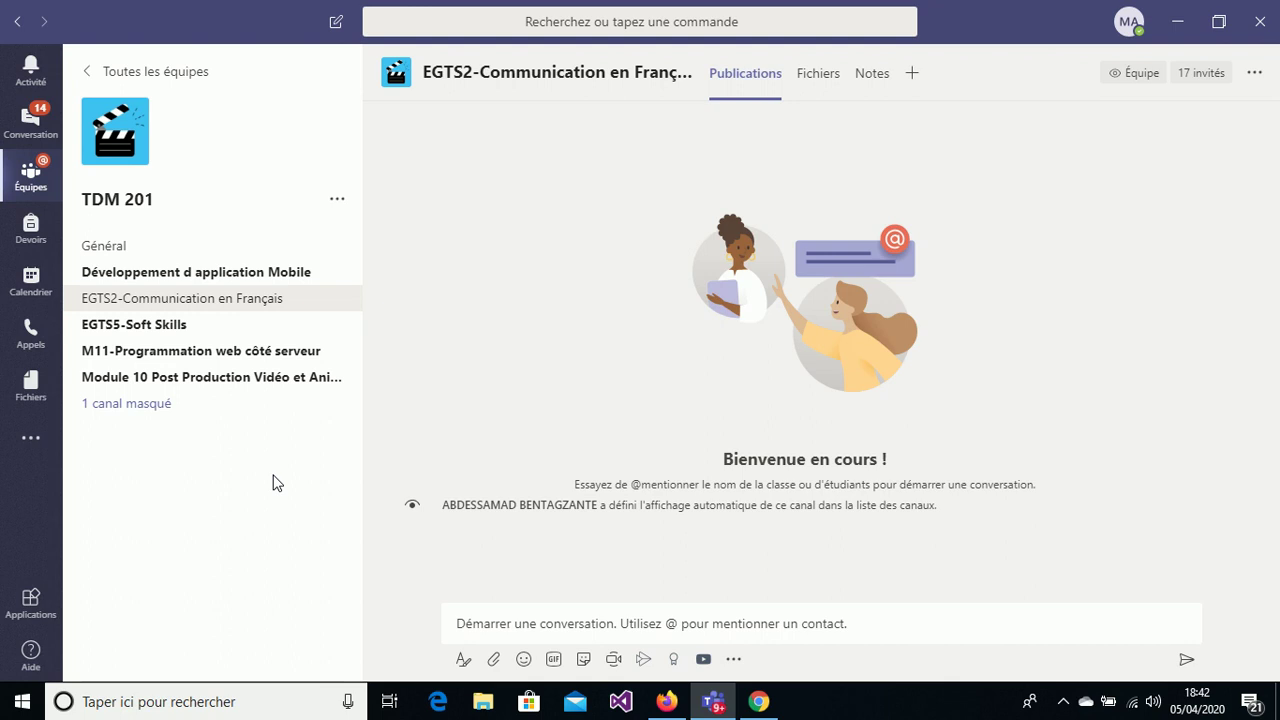
Start a post in the channel with the expanded editor and set its type to Annonce.
click(510, 623)
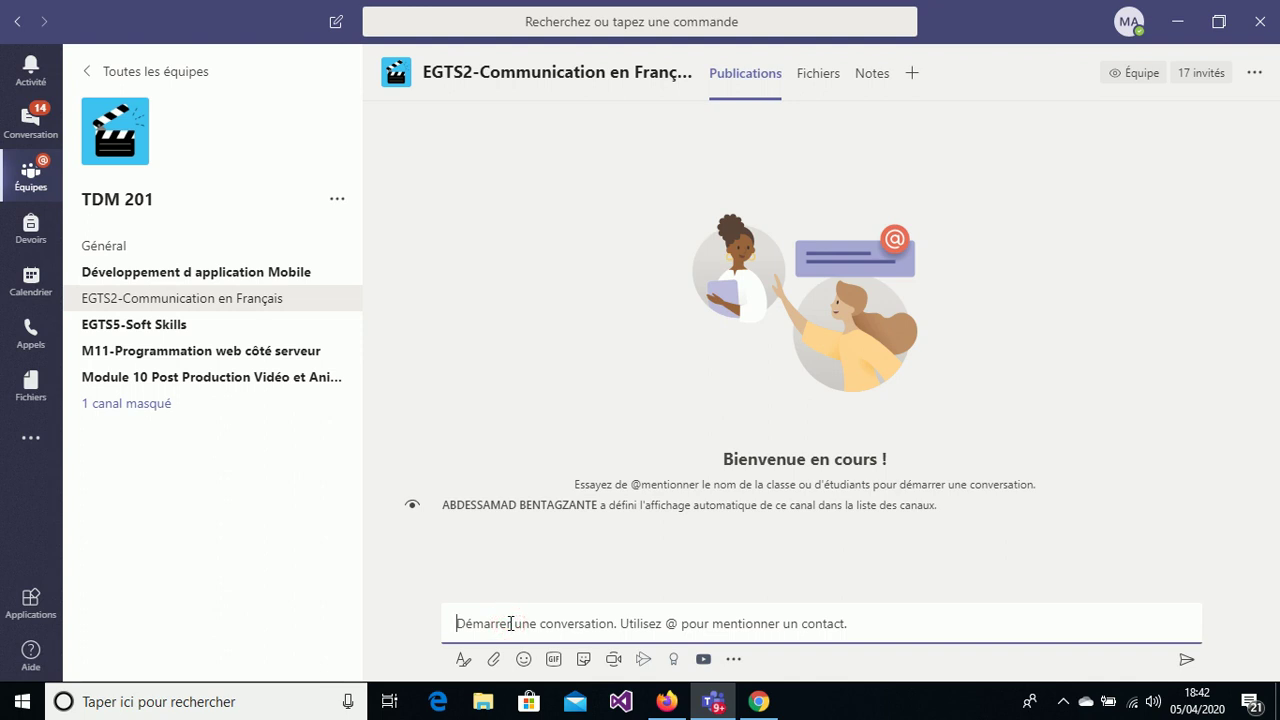
click(463, 660)
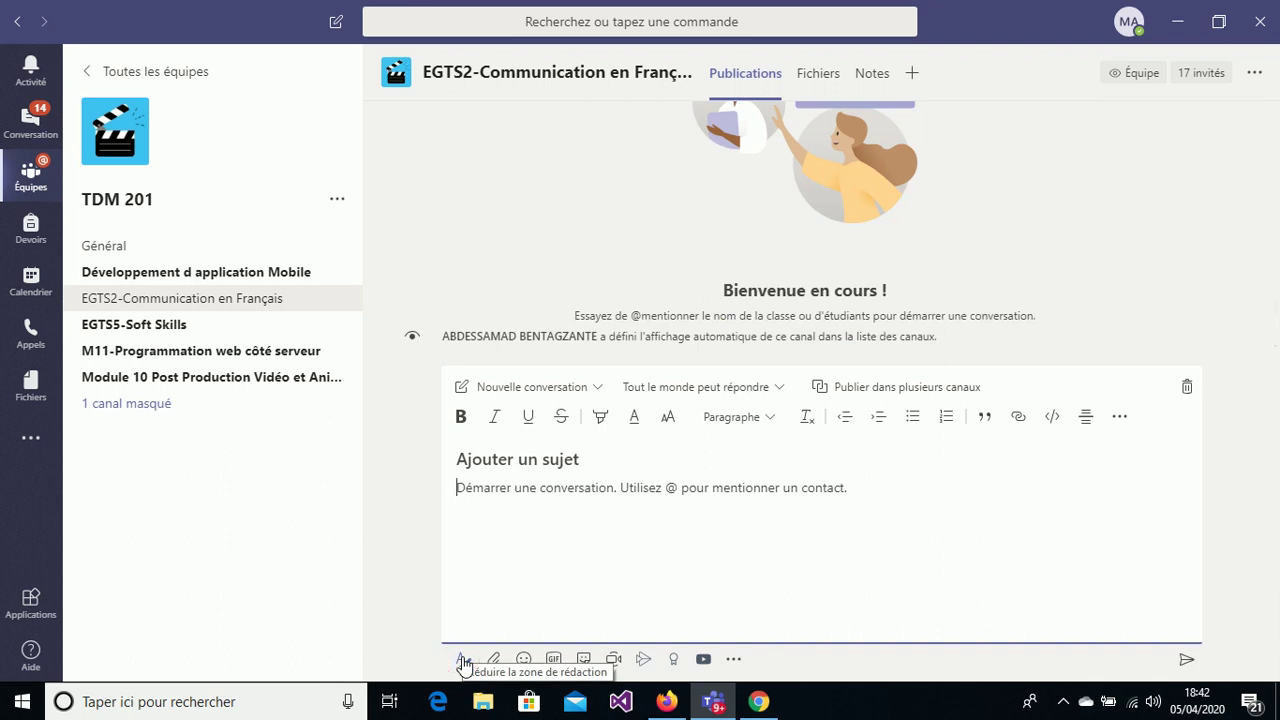
click(599, 388)
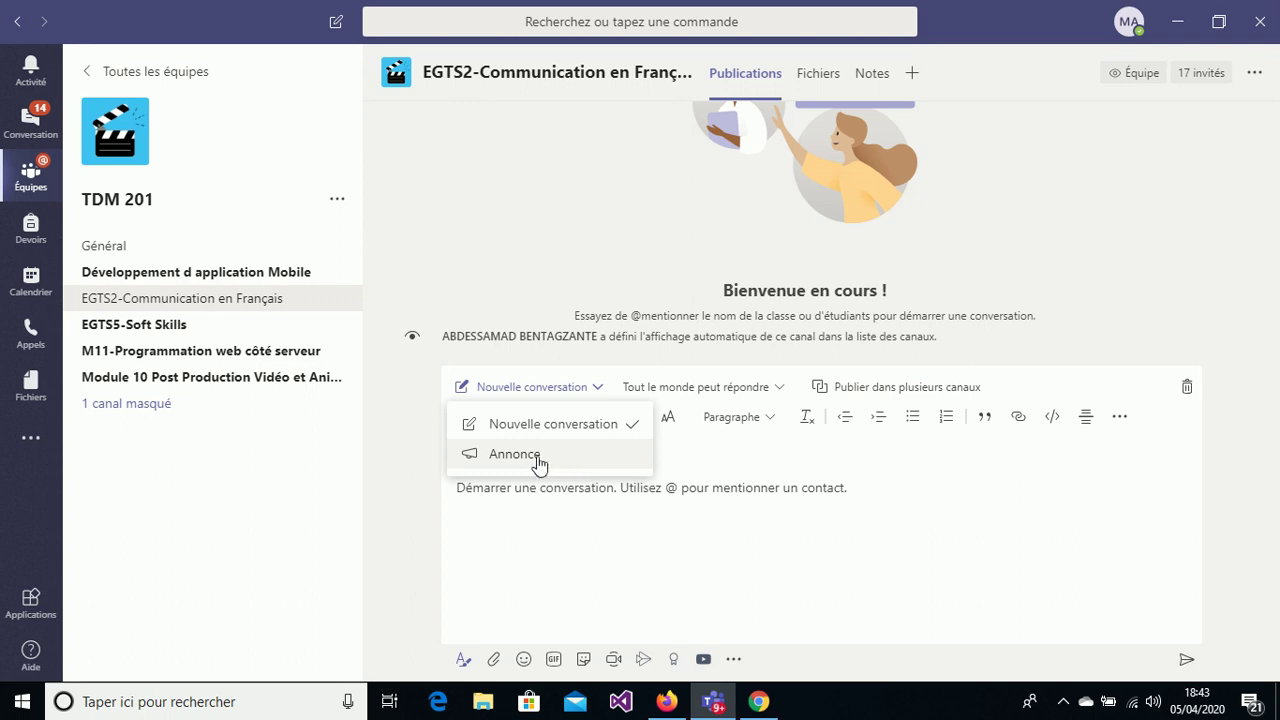
click(503, 446)
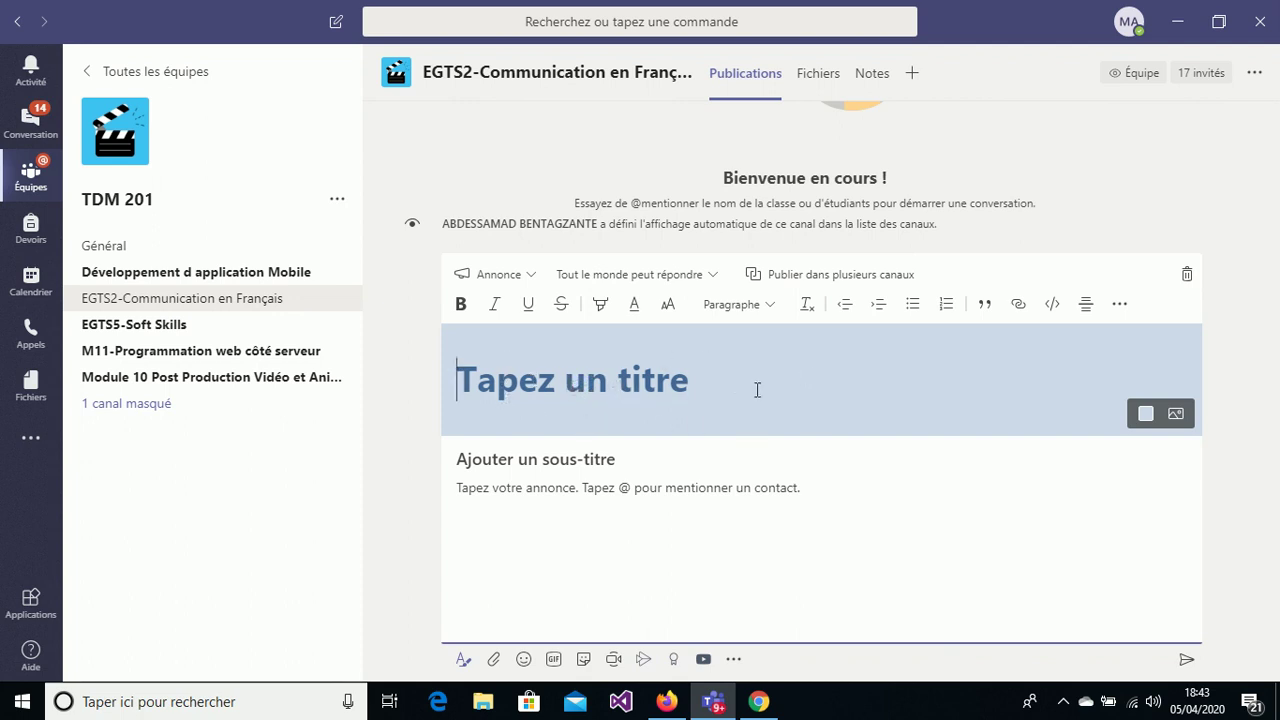
Enter "Titre du chapitre" as the announcement's title.
text(T)
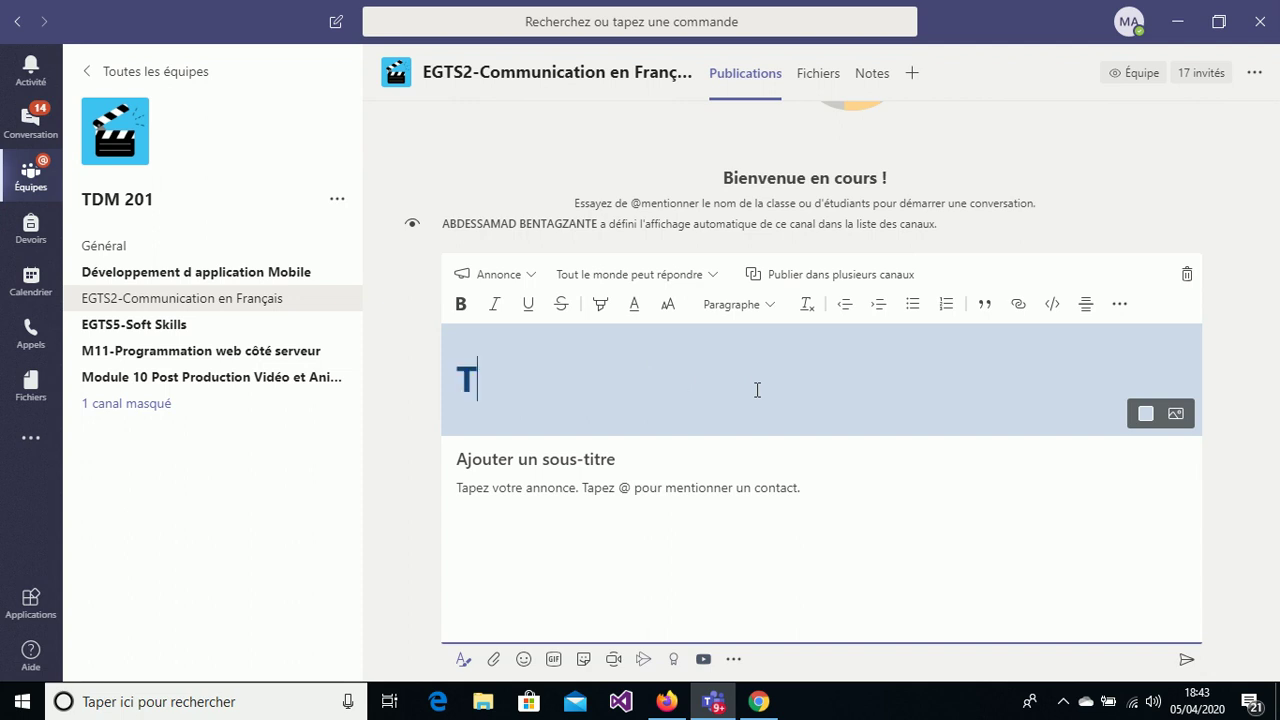
text(itre)
key(BackSpace)
text(re du )
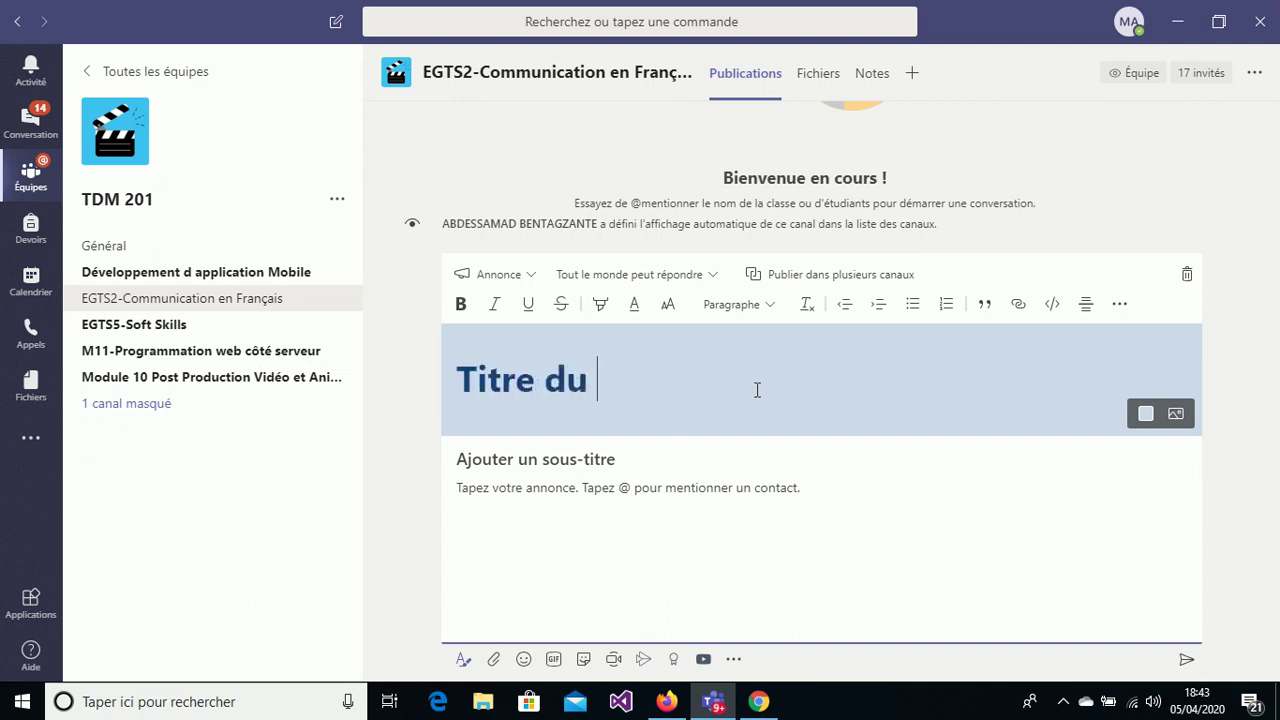
text(chapitre)
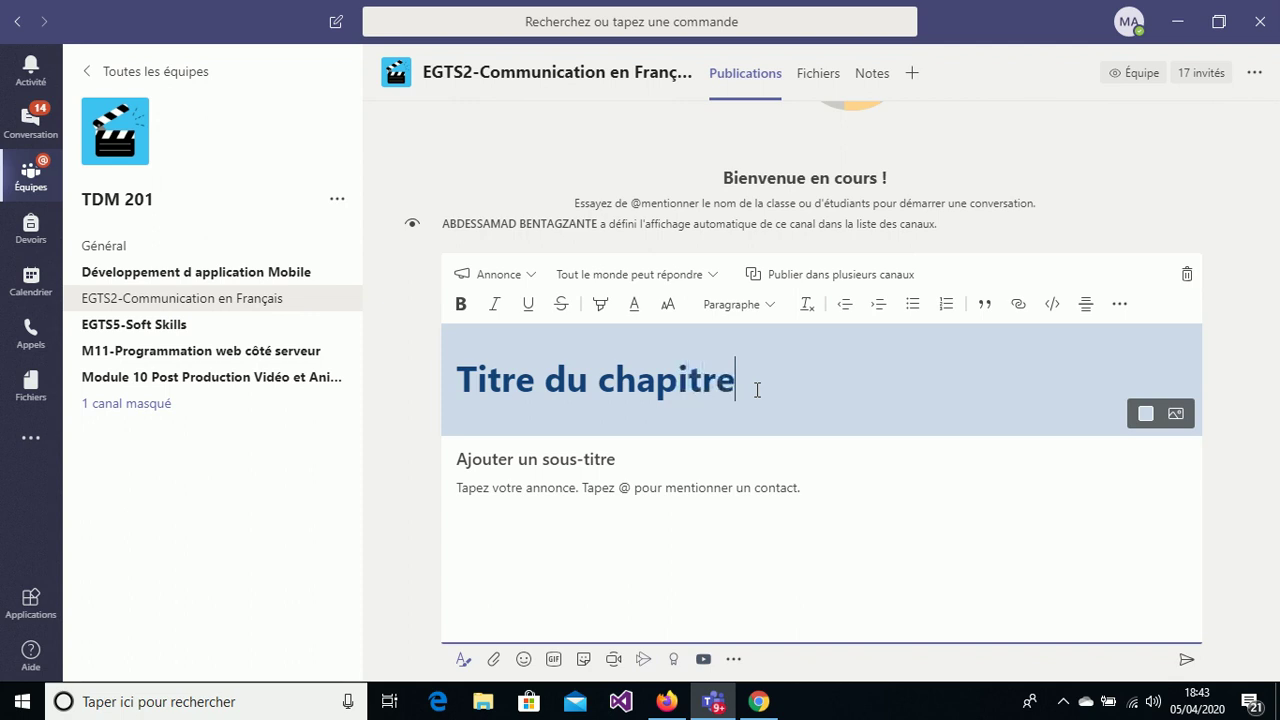
Try dark colours for the title banner's background, ending with the orange-red one.
click(1145, 416)
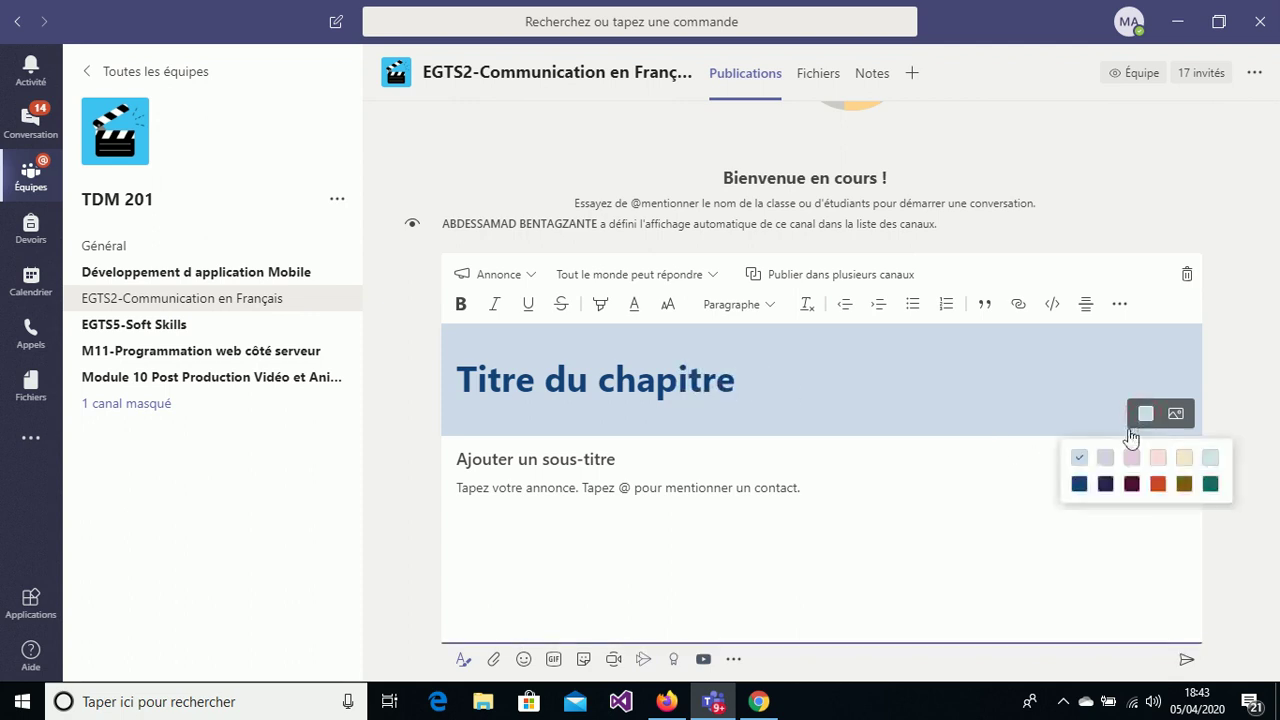
click(1105, 484)
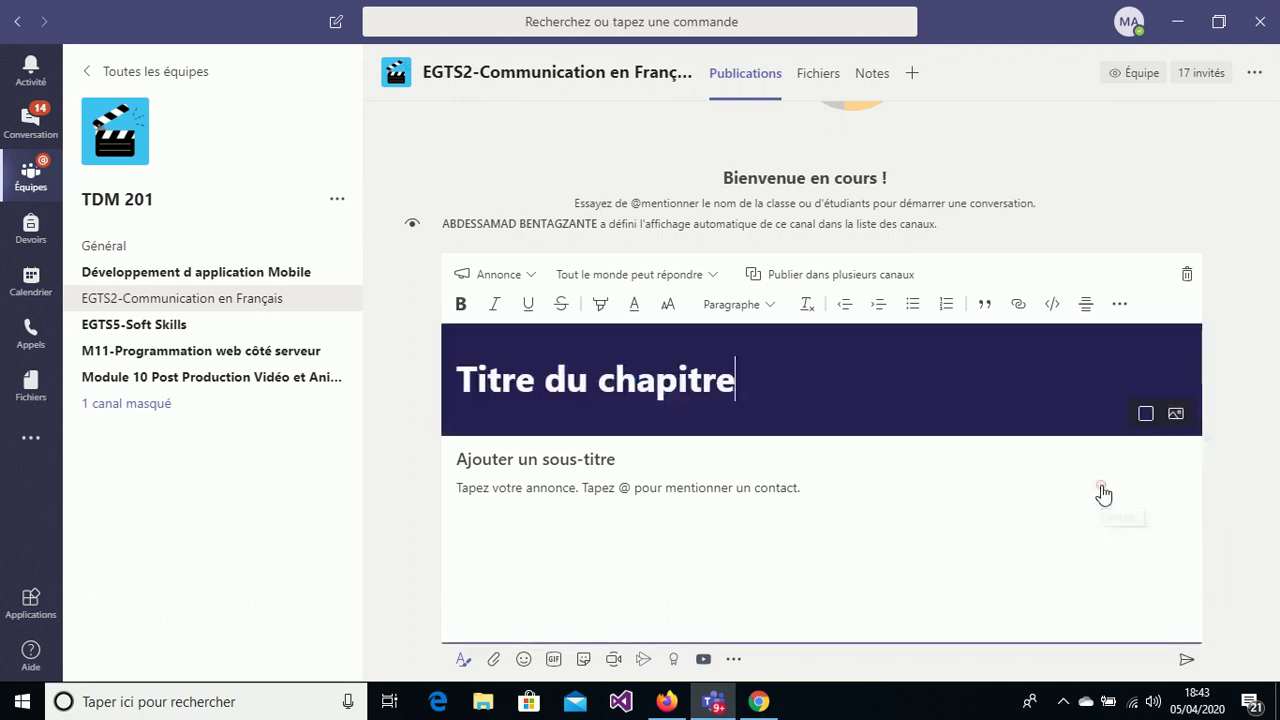
click(1145, 414)
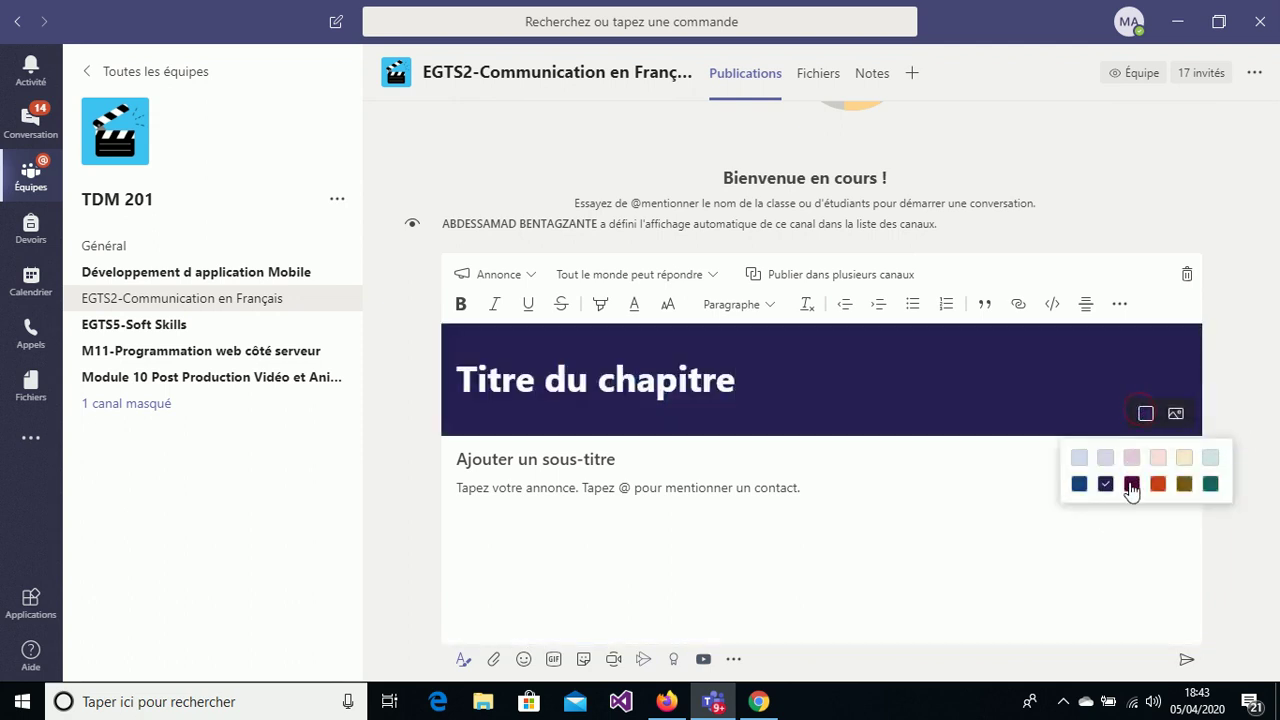
click(1129, 483)
click(1145, 414)
click(1153, 482)
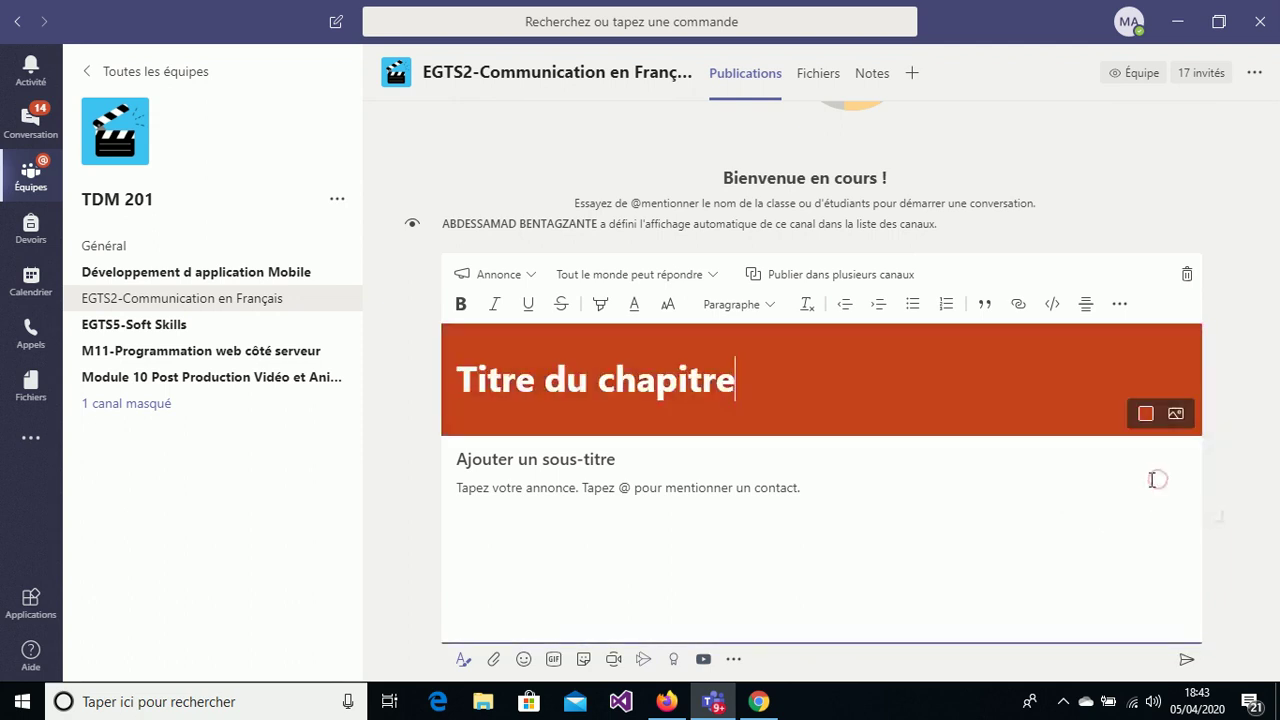
click(1176, 424)
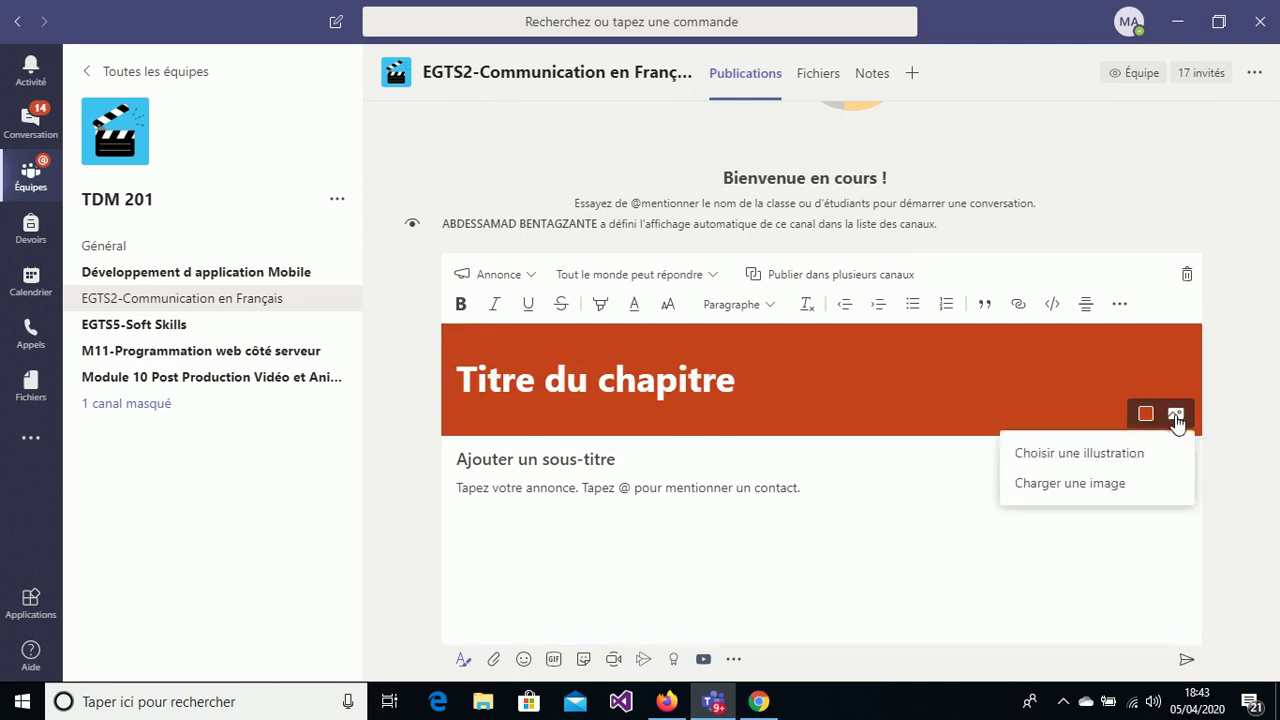
click(1078, 486)
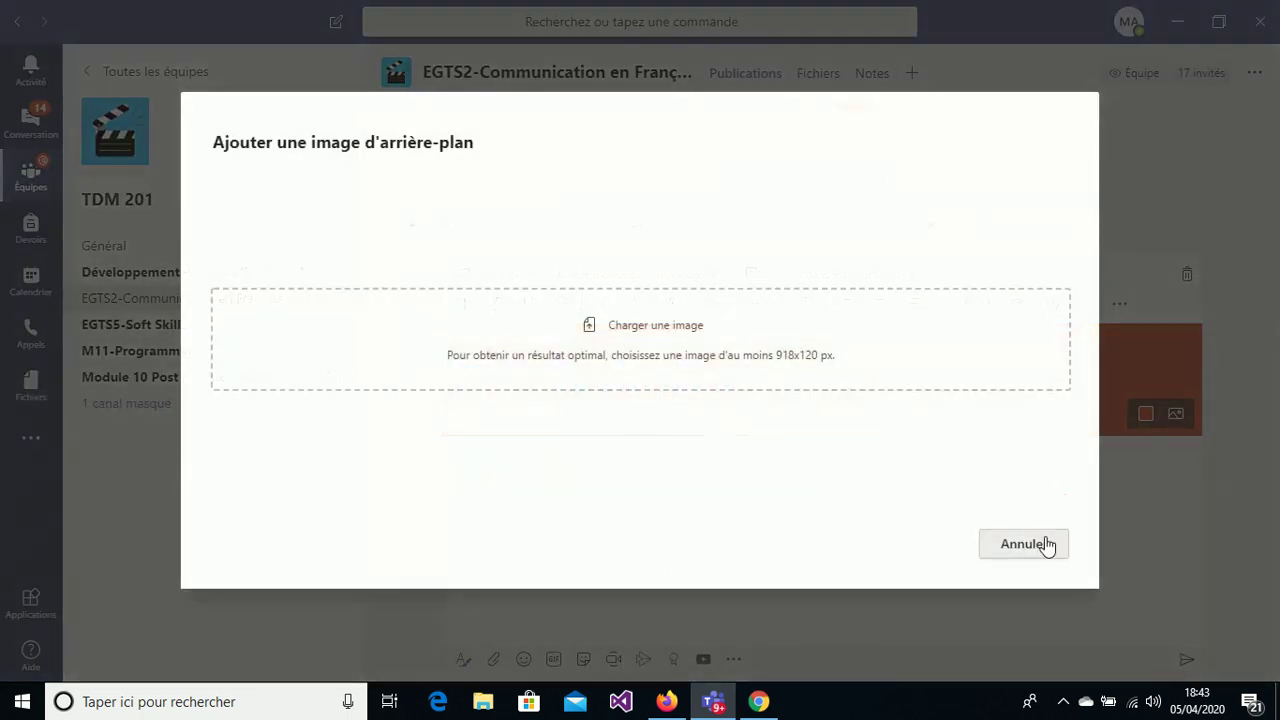
click(1046, 543)
Apply the dark teal stationery illustration from the Général category as the title banner's background.
click(1176, 416)
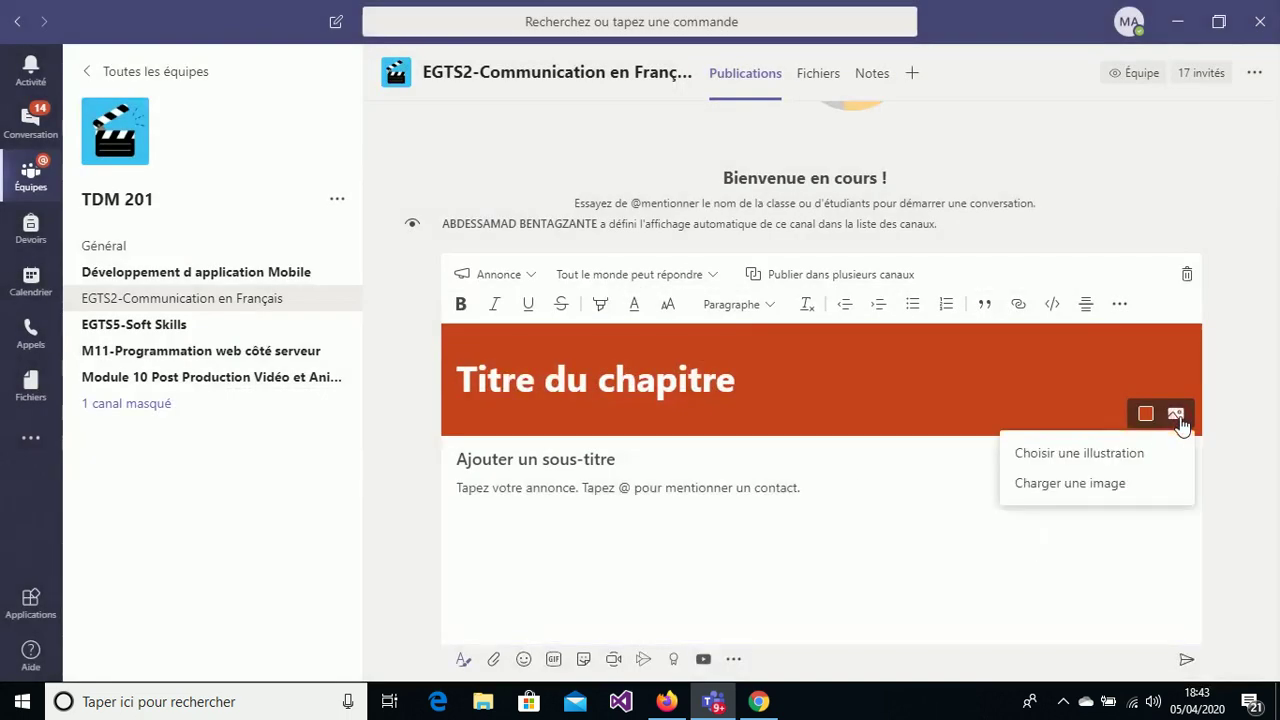
click(1089, 457)
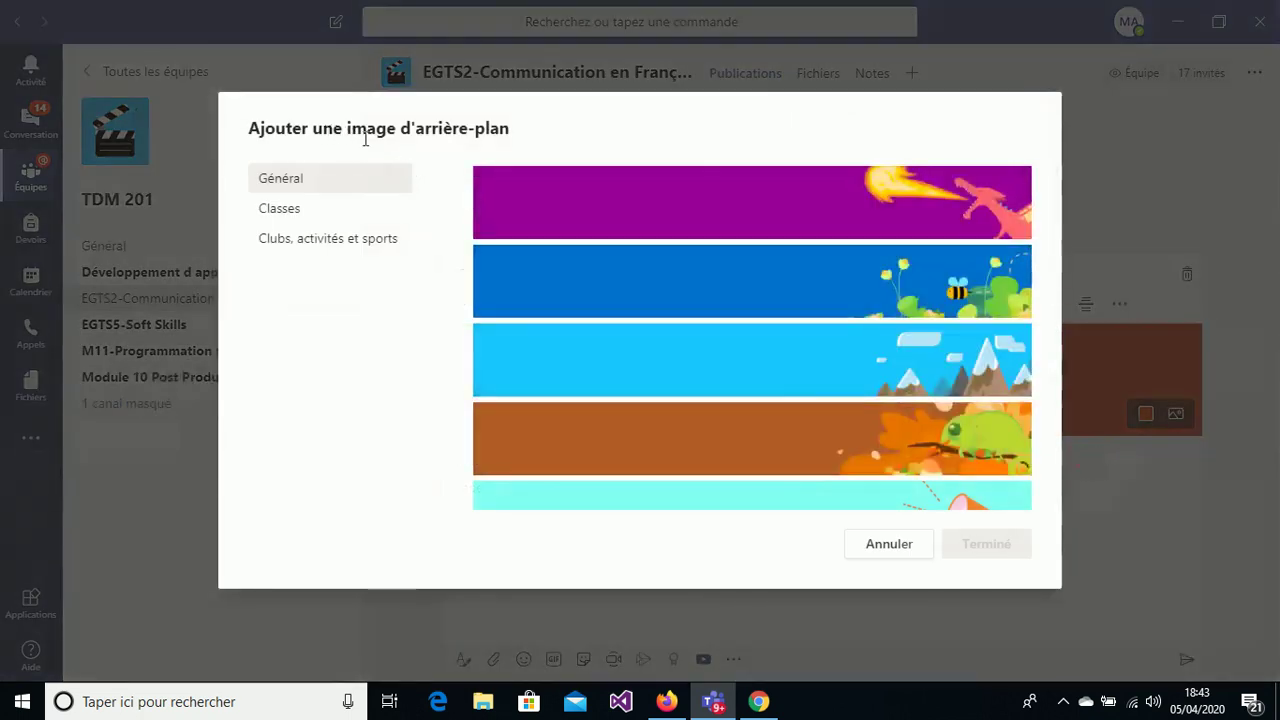
click(268, 213)
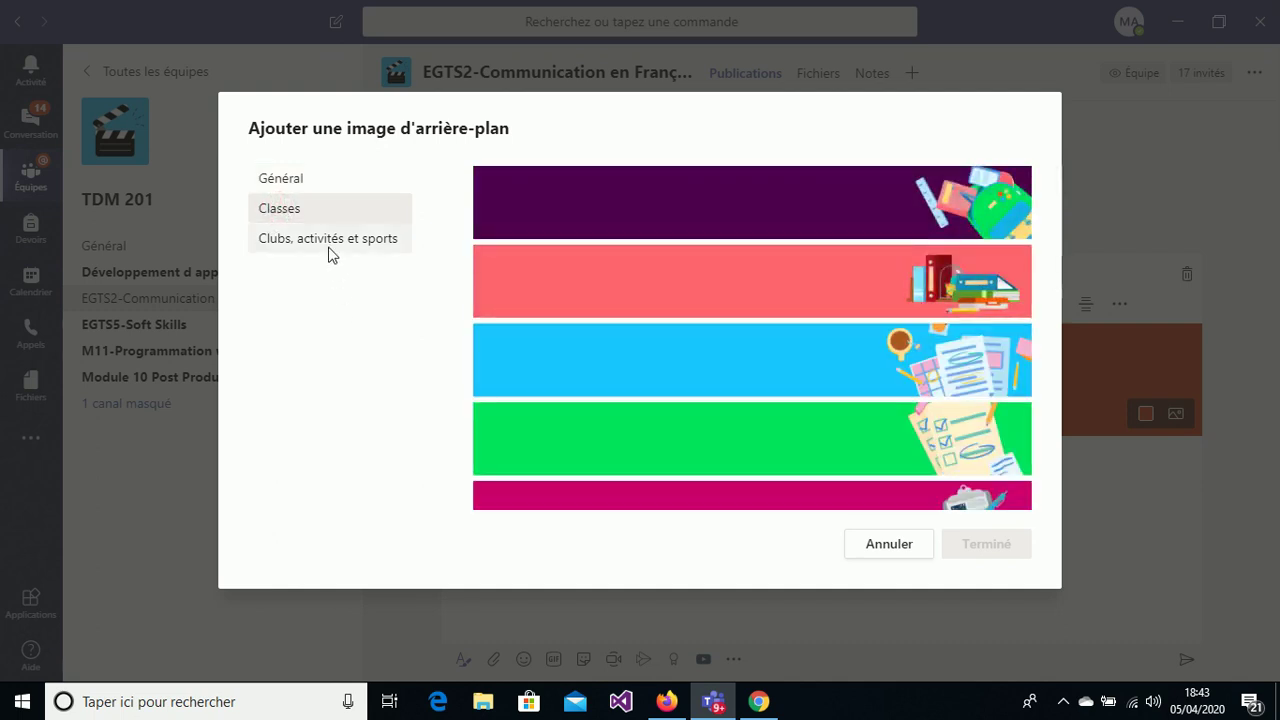
click(330, 245)
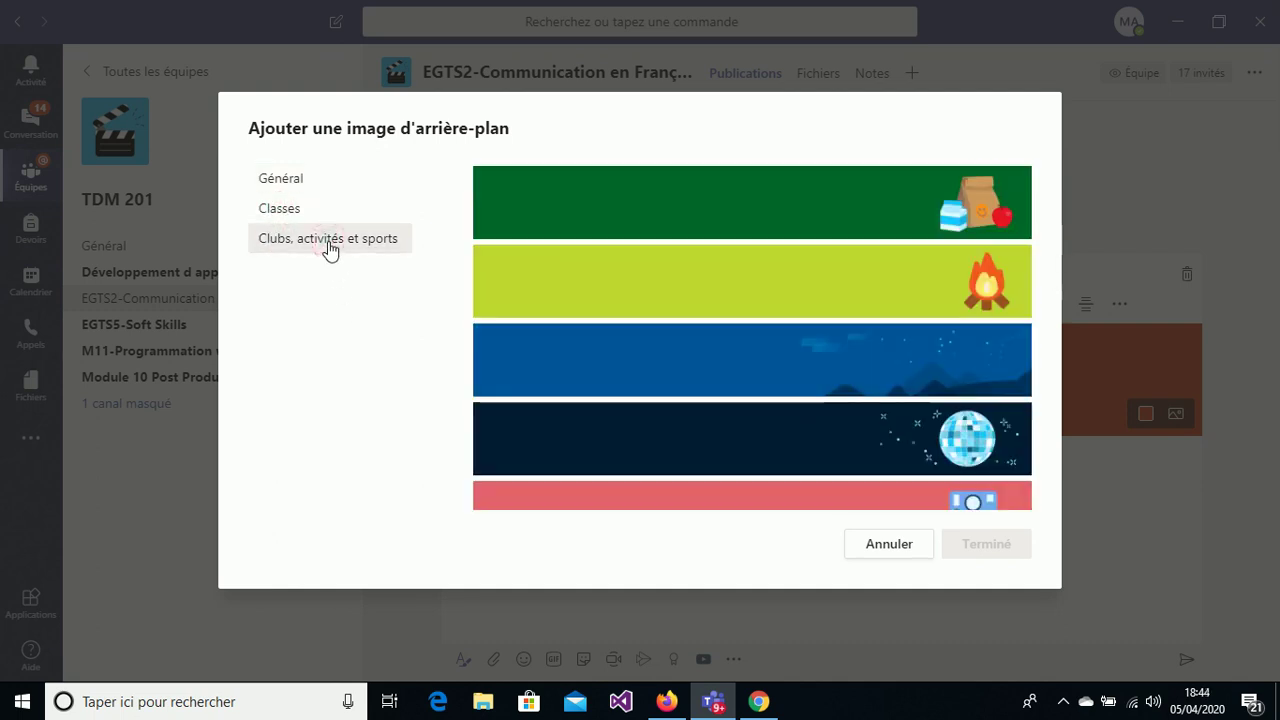
click(331, 182)
drag(1052, 248, 1046, 474)
click(846, 466)
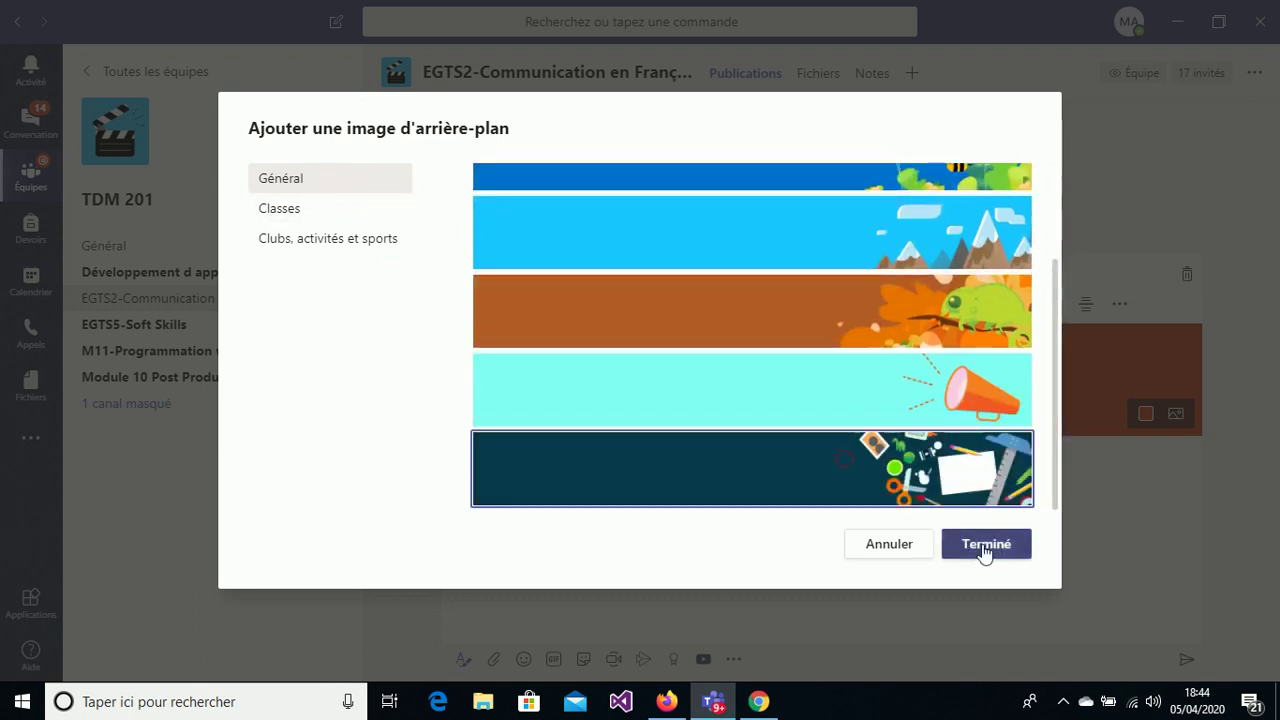
click(985, 546)
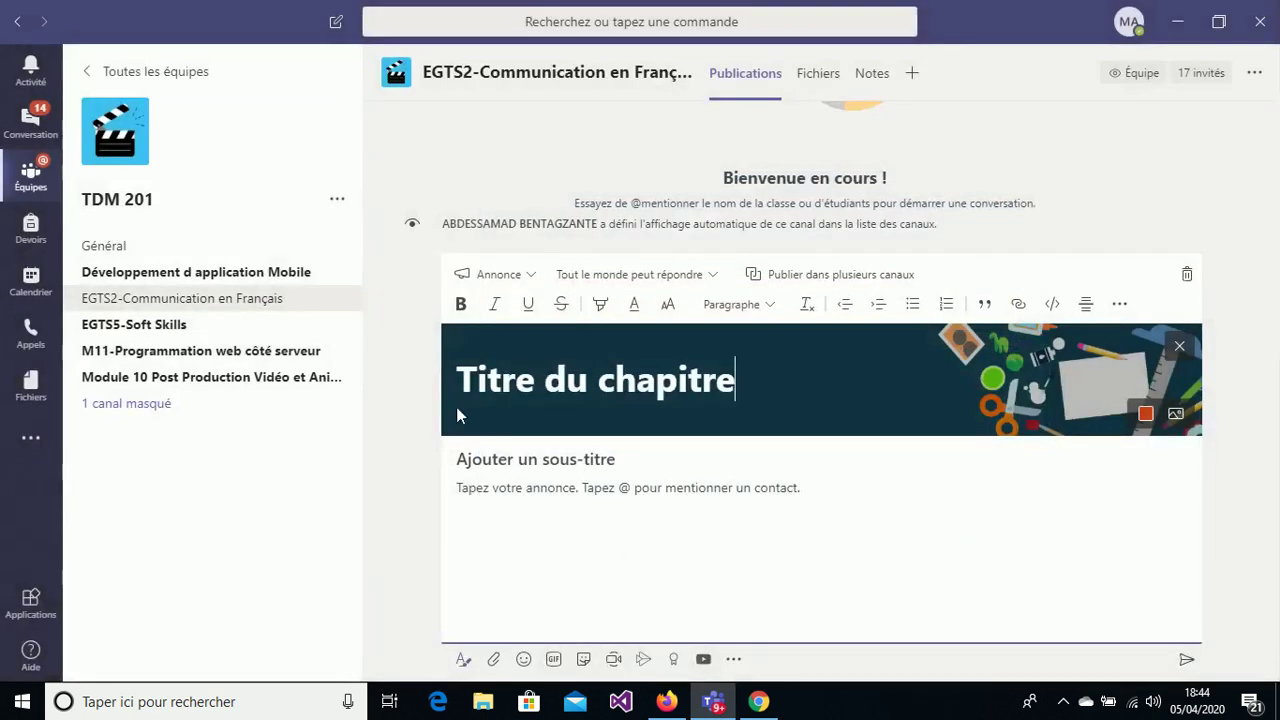
Enter "Sous titre du chapitre" as the announcement's subtitle.
click(636, 459)
text(V)
key(BackSpace)
text(SOUS)
key(BackSpace)
key(BackSpace)
key(BackSpace)
text(sou)
key(BackSpace)
key(BackSpace)
key(BackSpace)
text(ous t)
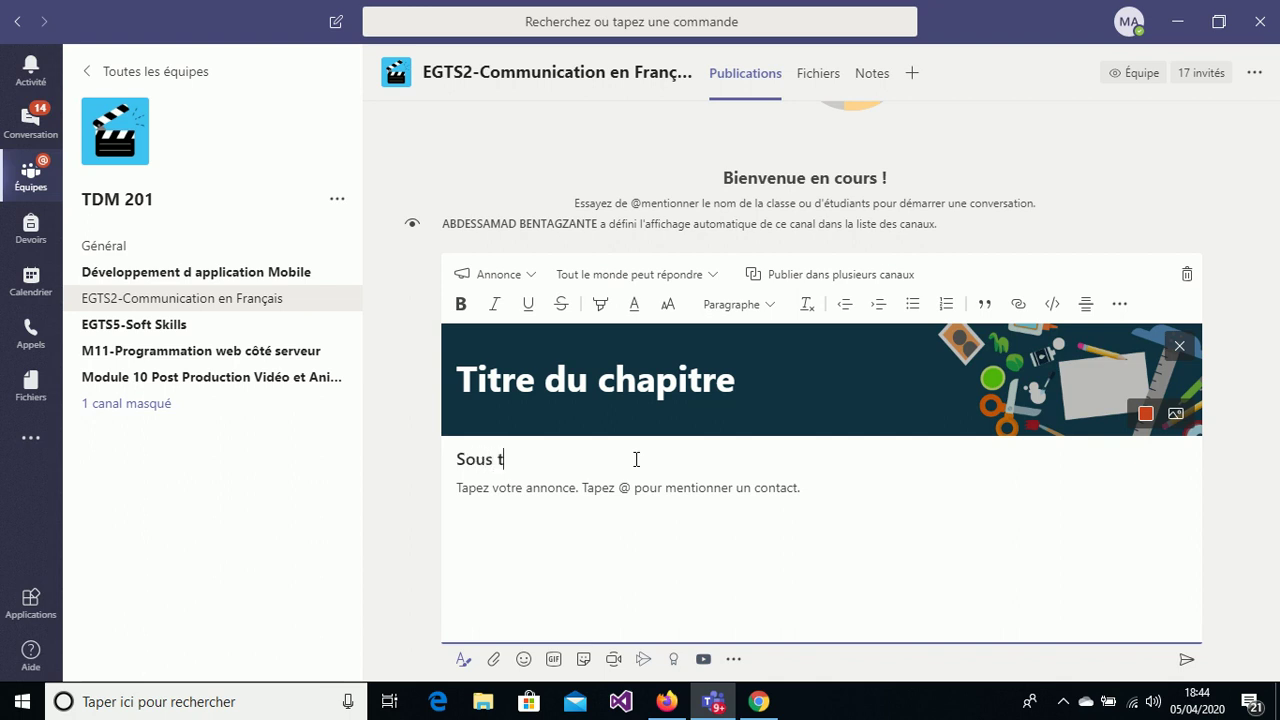
text(itre du chapitre)
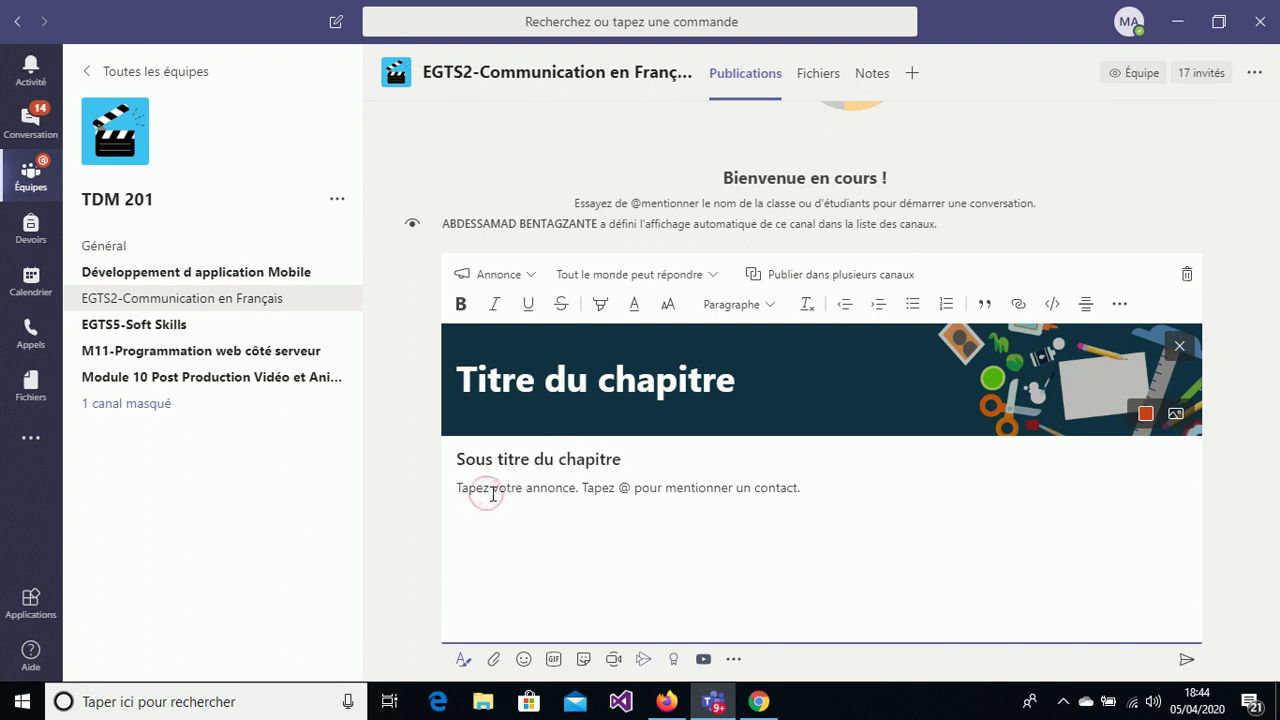
Paste the copied placeholder text into the announcement body and add an empty line before its last paragraph.
key(ctrl+v)
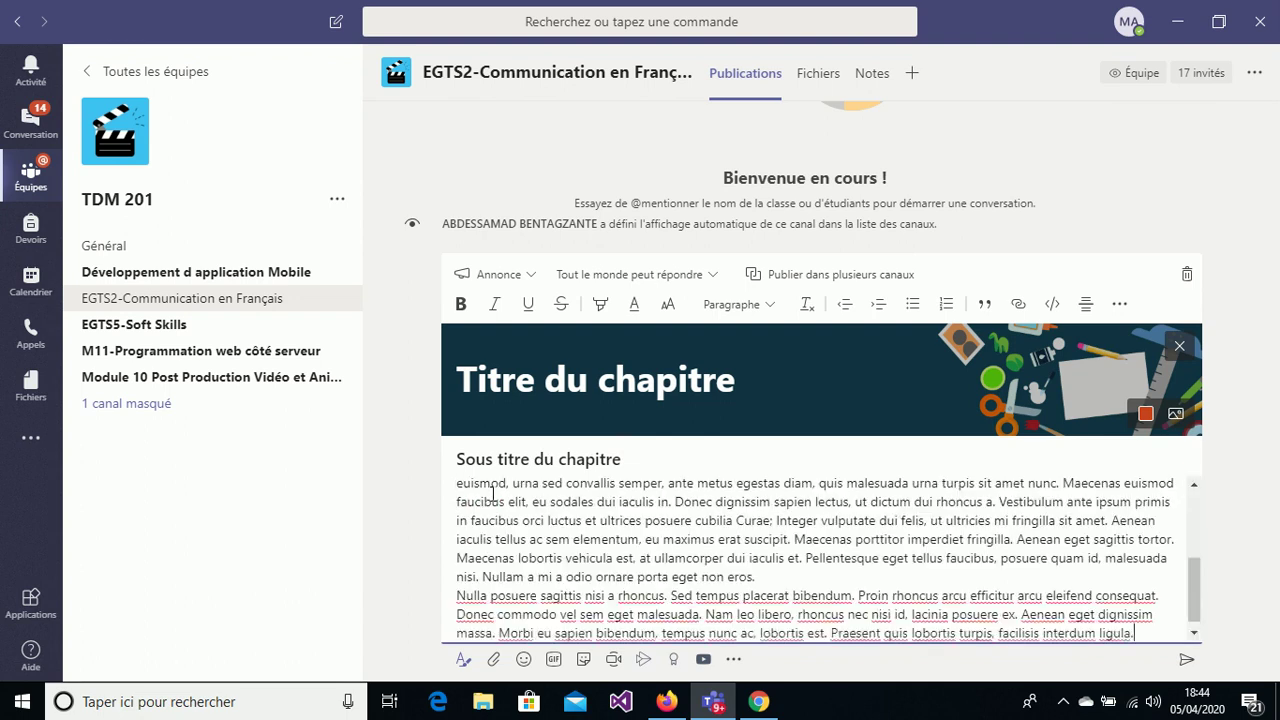
scroll(851, 566, down, 1)
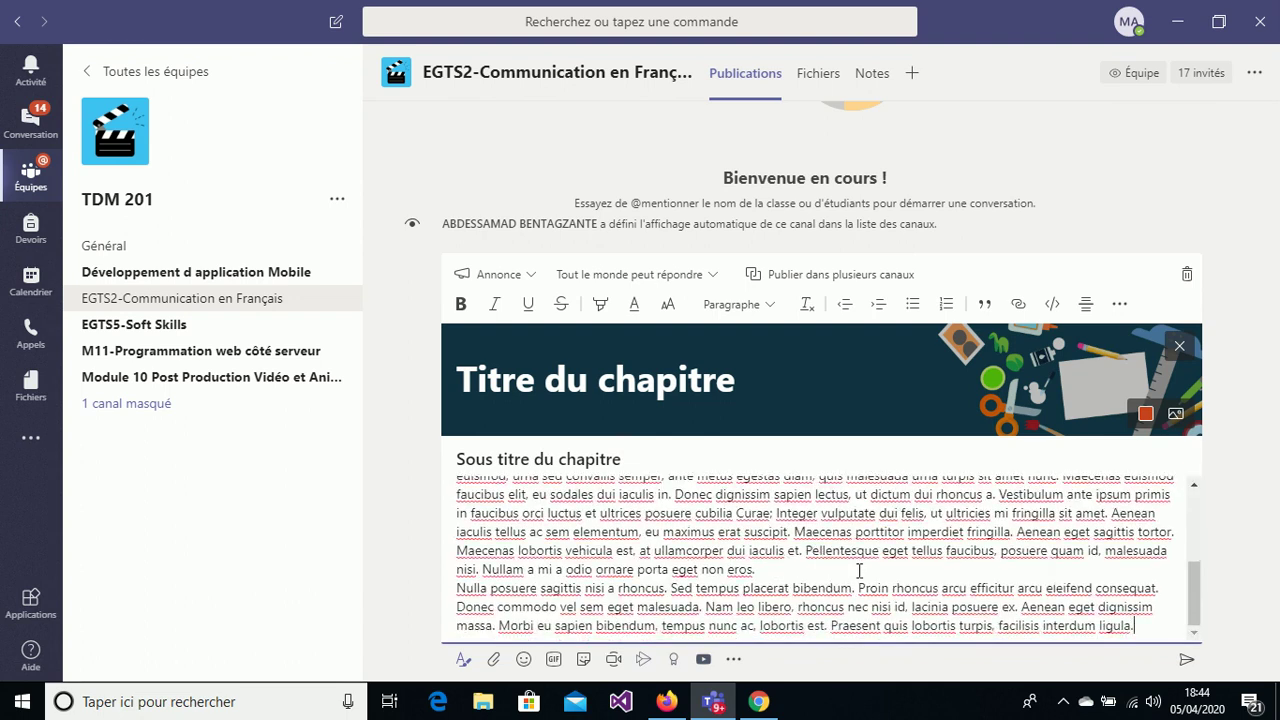
click(779, 571)
key(Return)
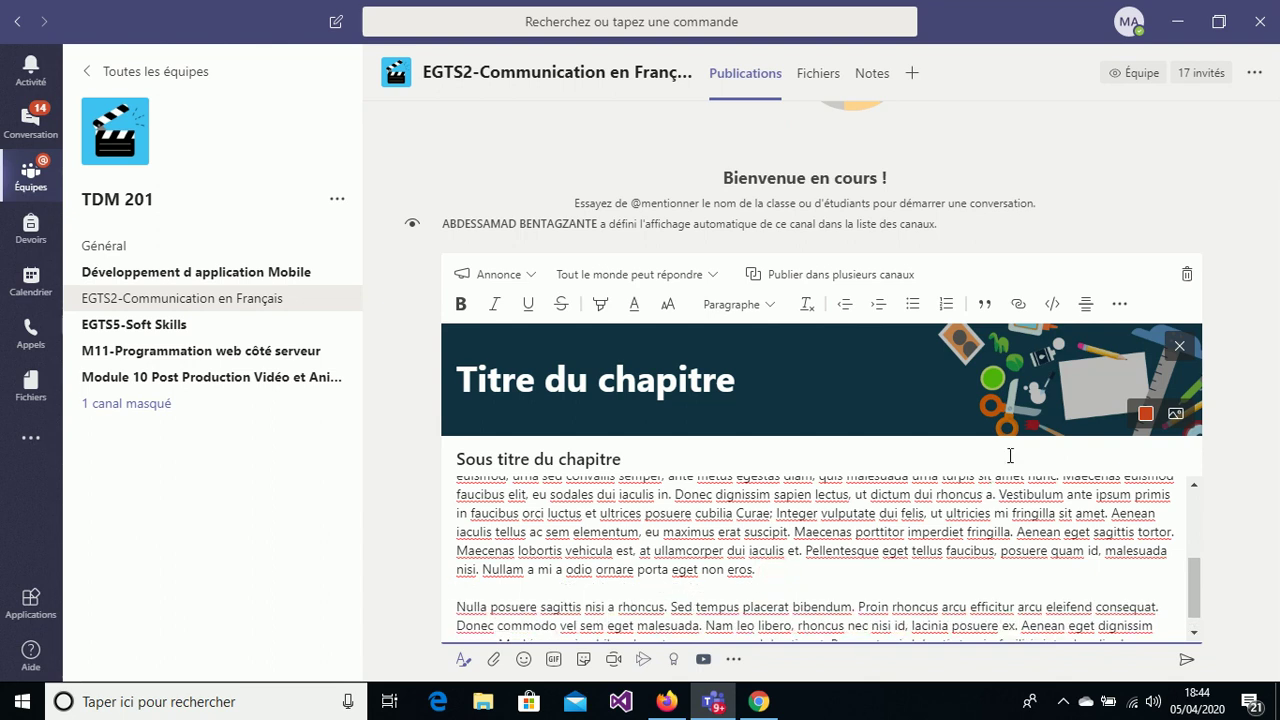
Insert a table with four columns and three rows on the empty line before the last paragraph.
click(1120, 306)
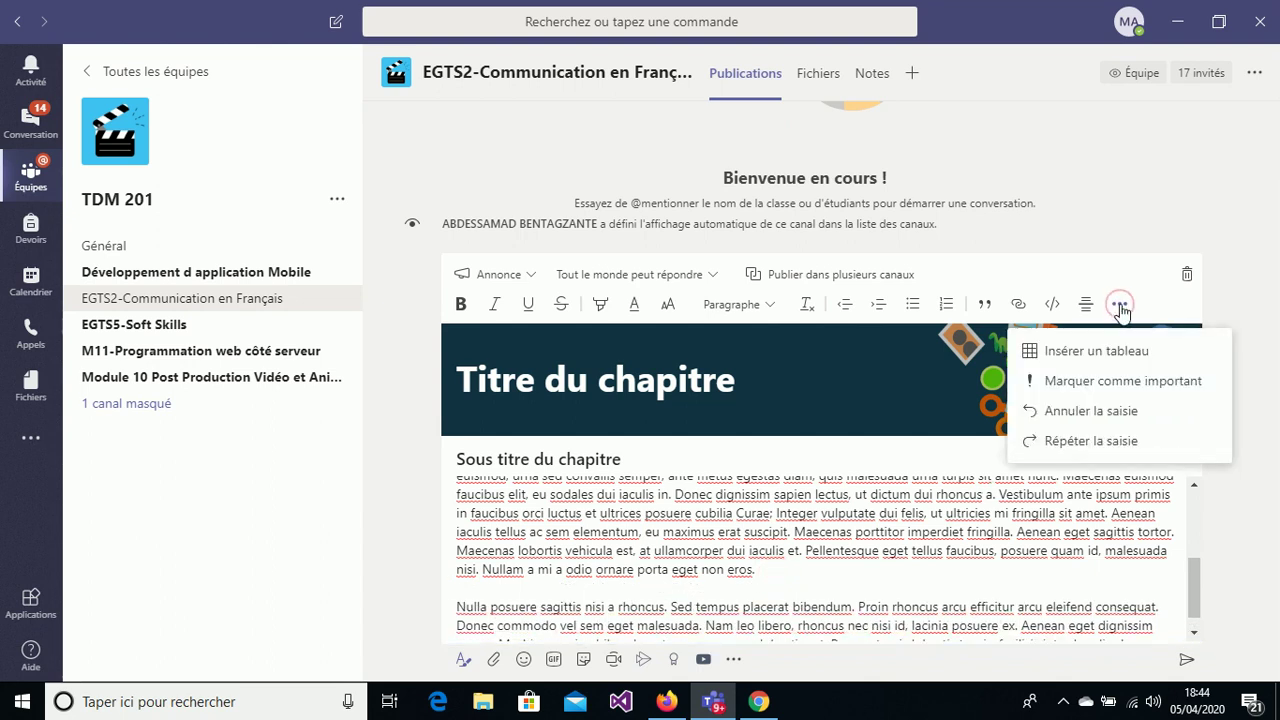
click(1080, 352)
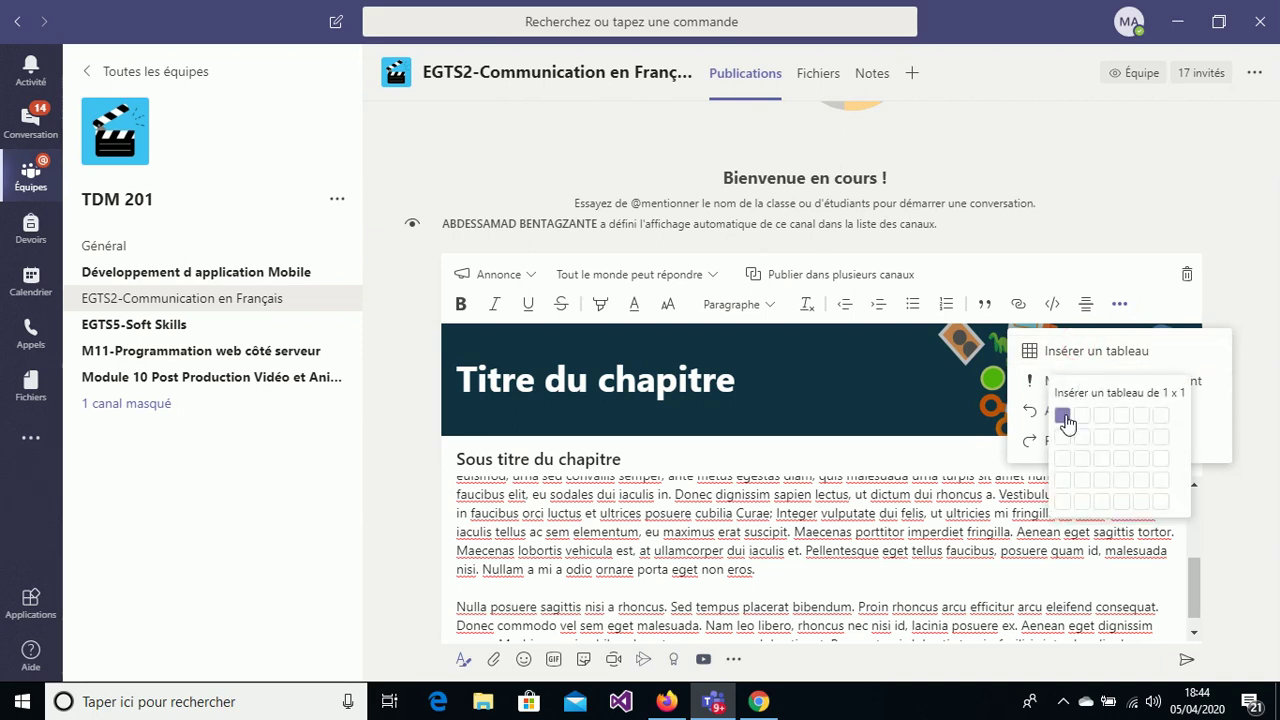
click(1119, 462)
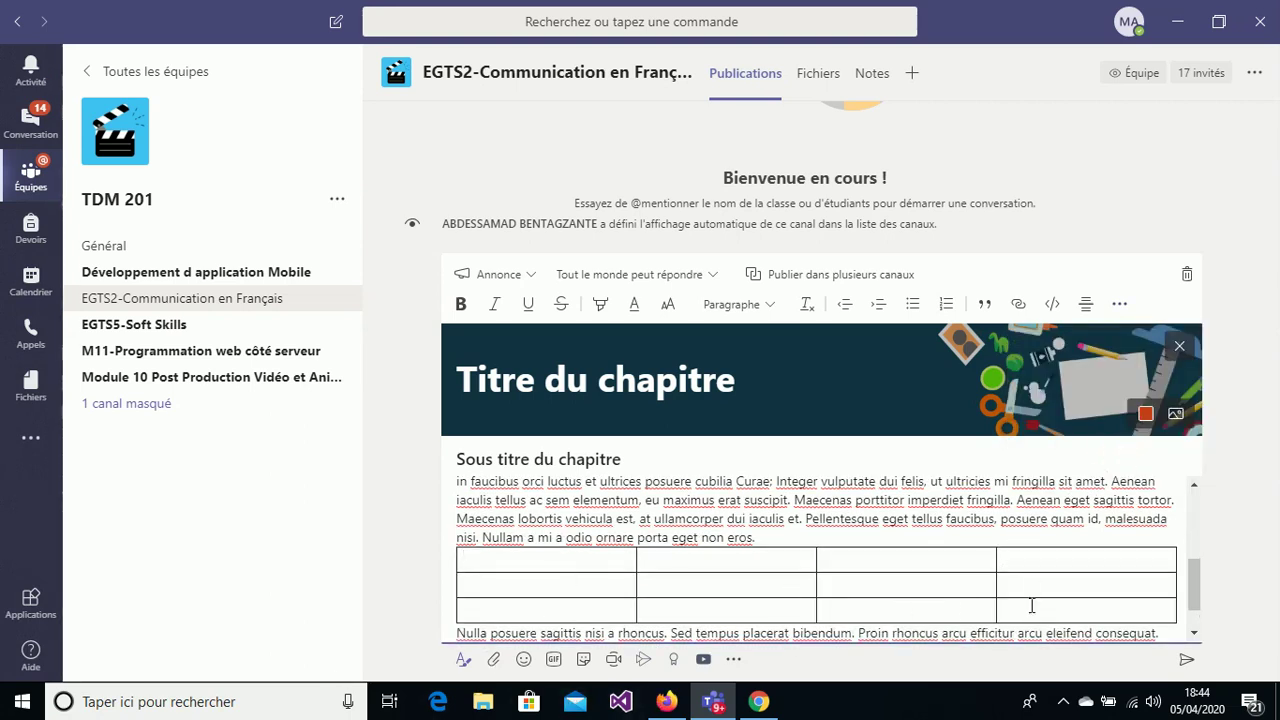
scroll(948, 567, down, 1)
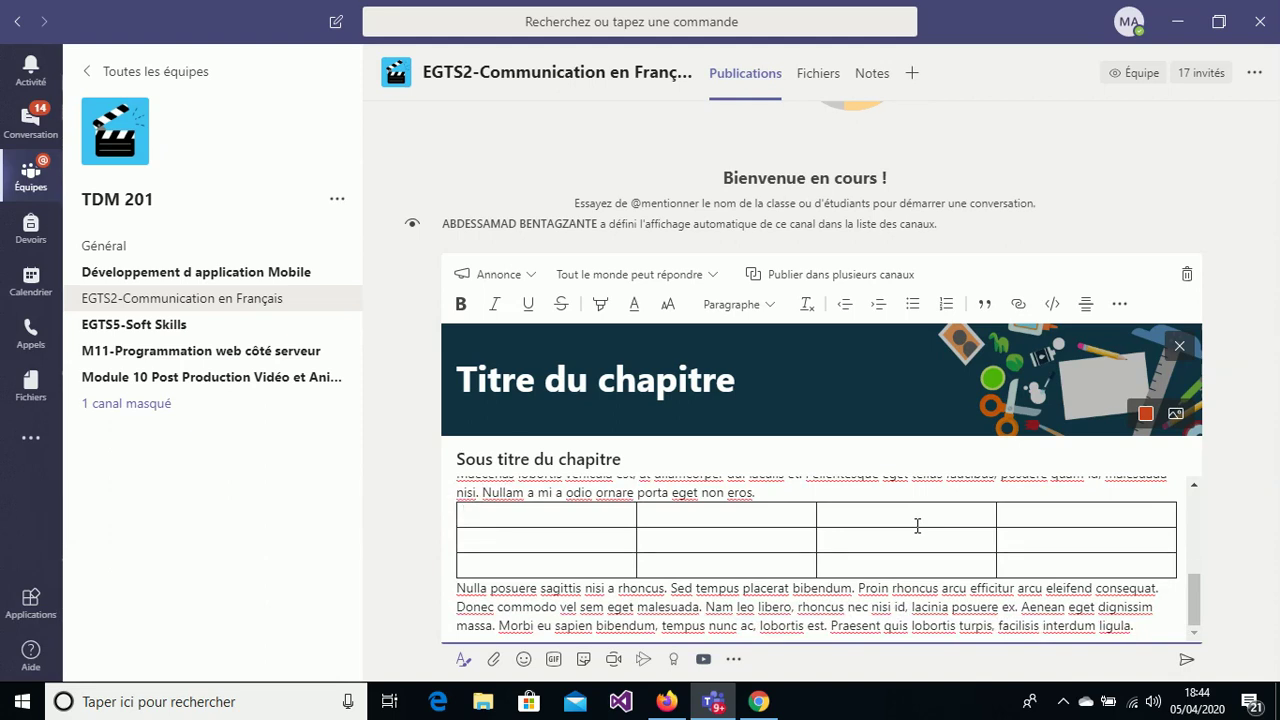
Examine the available sources for attaching a file to the announcement, without attaching anything.
click(490, 662)
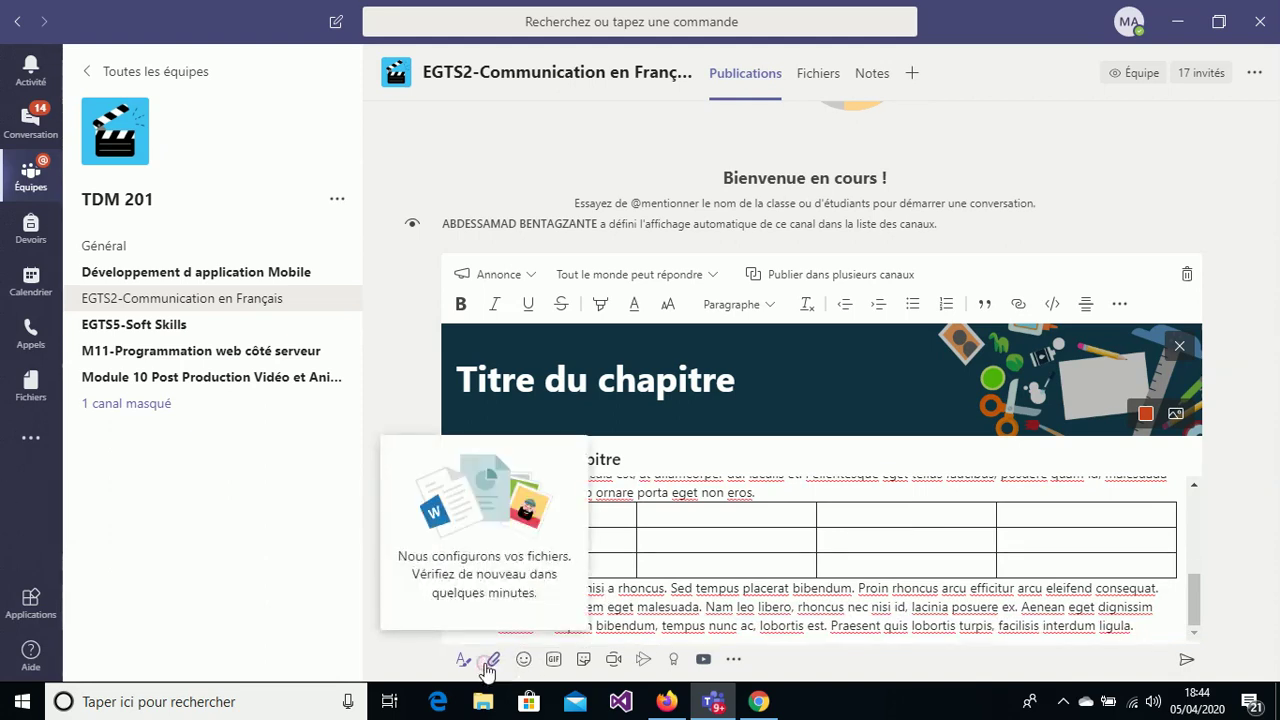
click(490, 662)
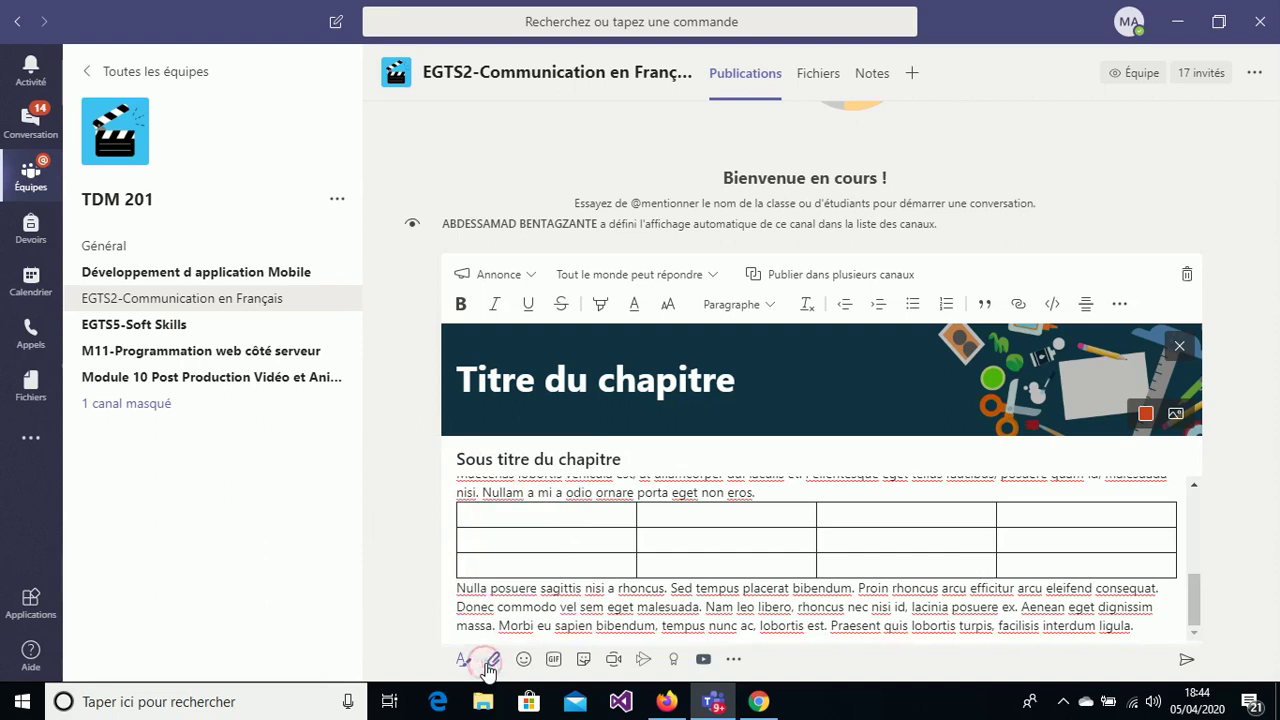
click(491, 660)
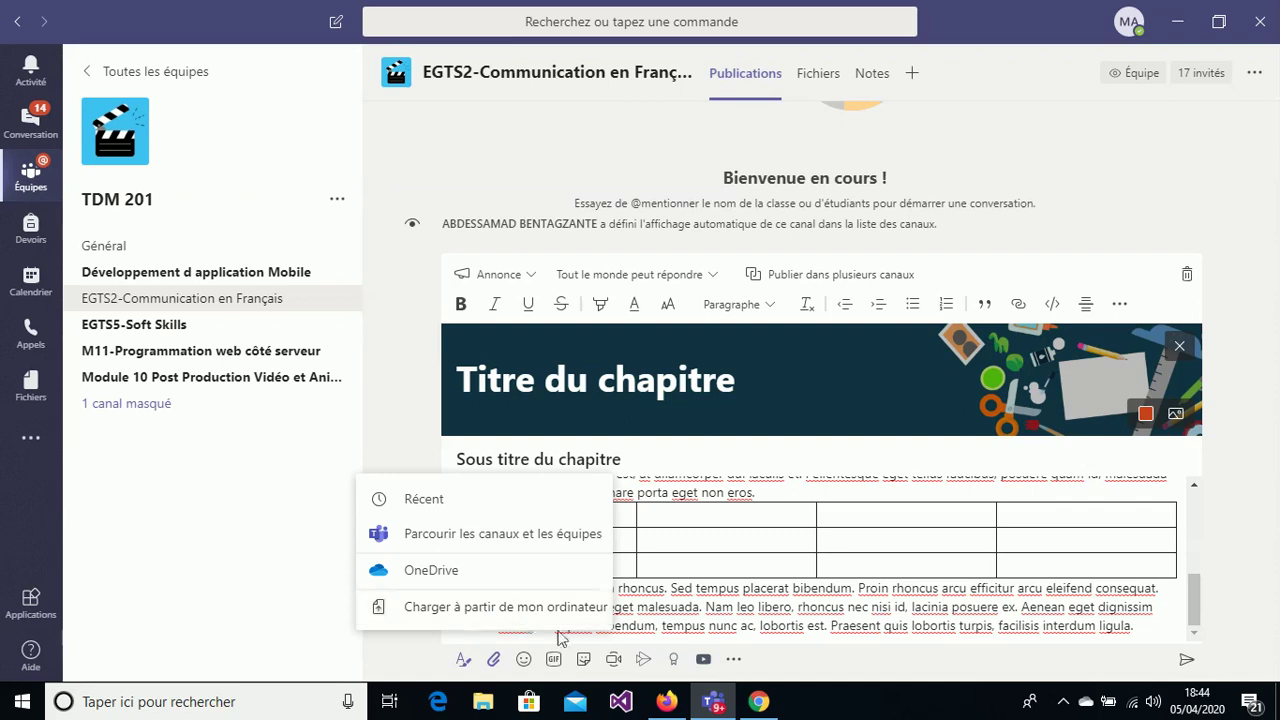
click(800, 676)
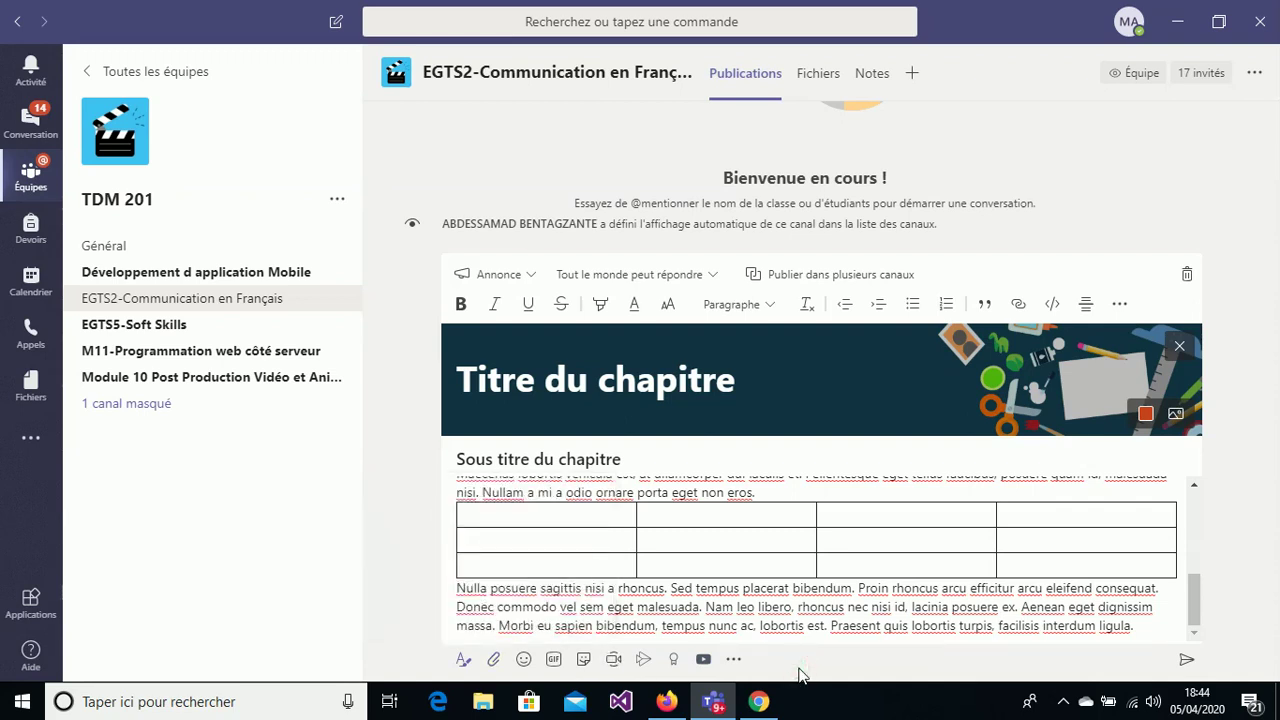
Set the announcement to post in multiple channels and select the TDI 201 / 202 team's EGTS2-Comunication en Français channel.
click(866, 276)
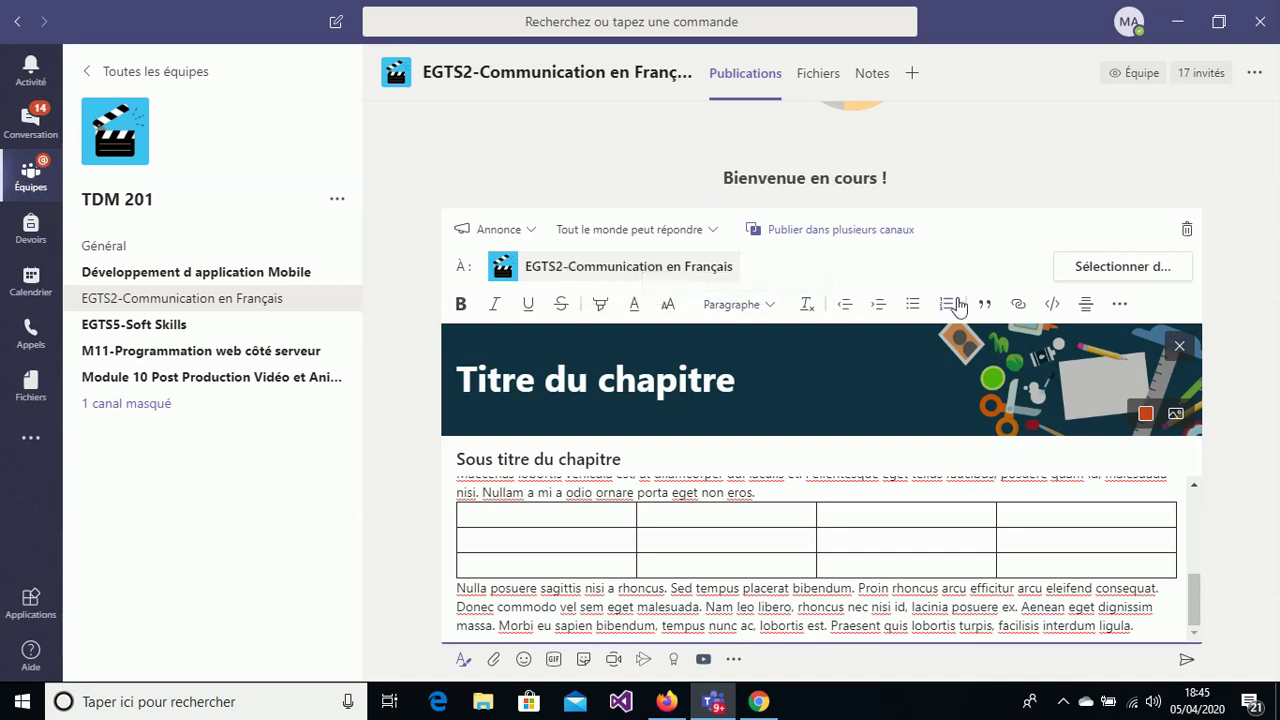
click(1116, 270)
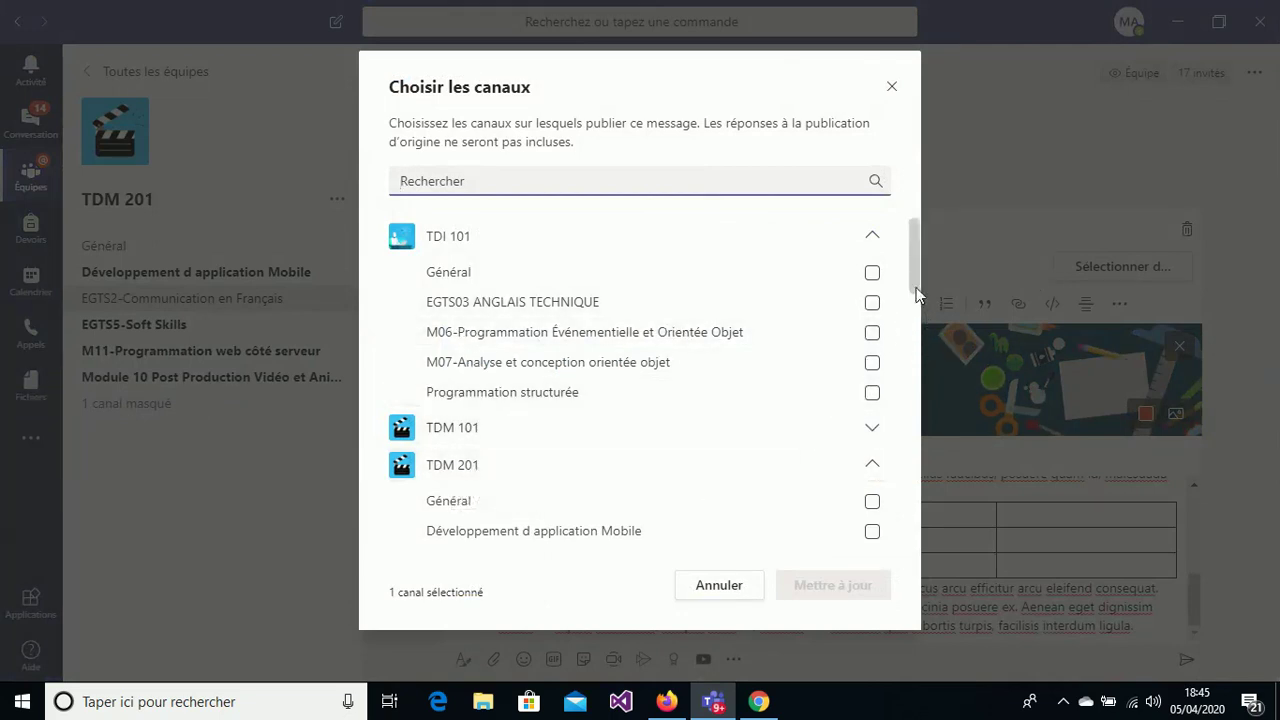
scroll(916, 290, down, 3)
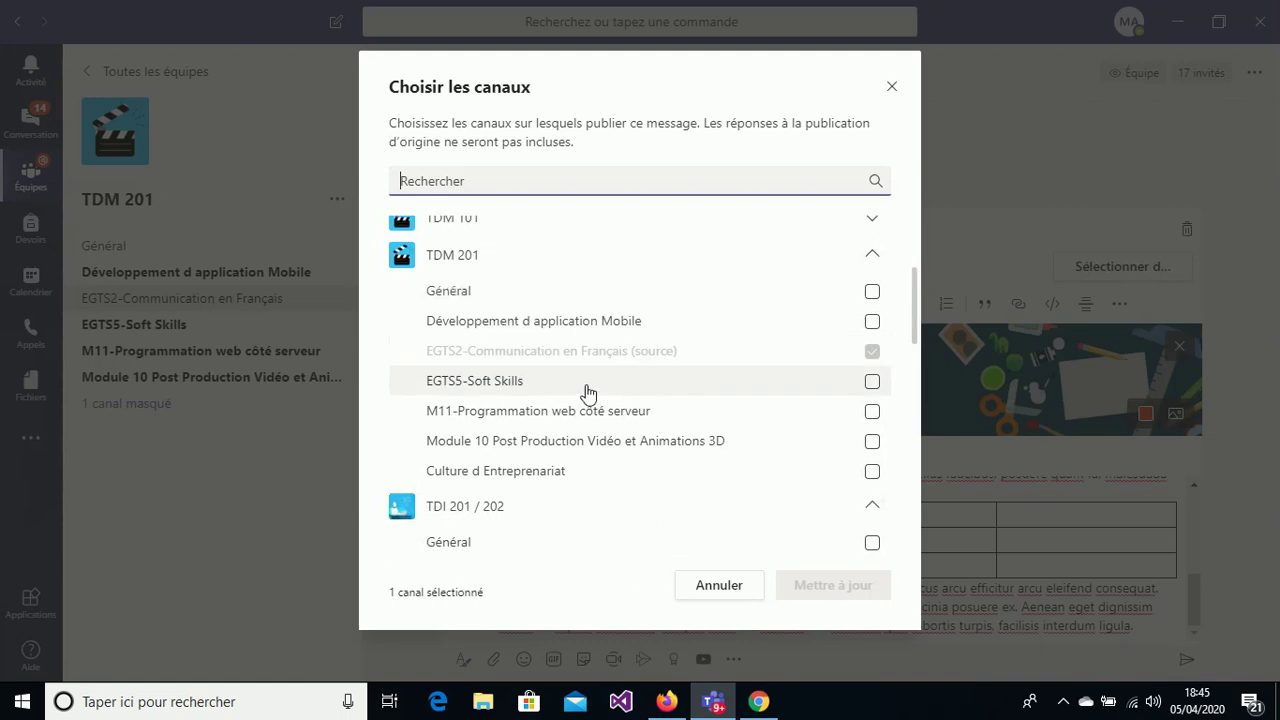
scroll(915, 340, down, 1)
scroll(914, 340, down, 2)
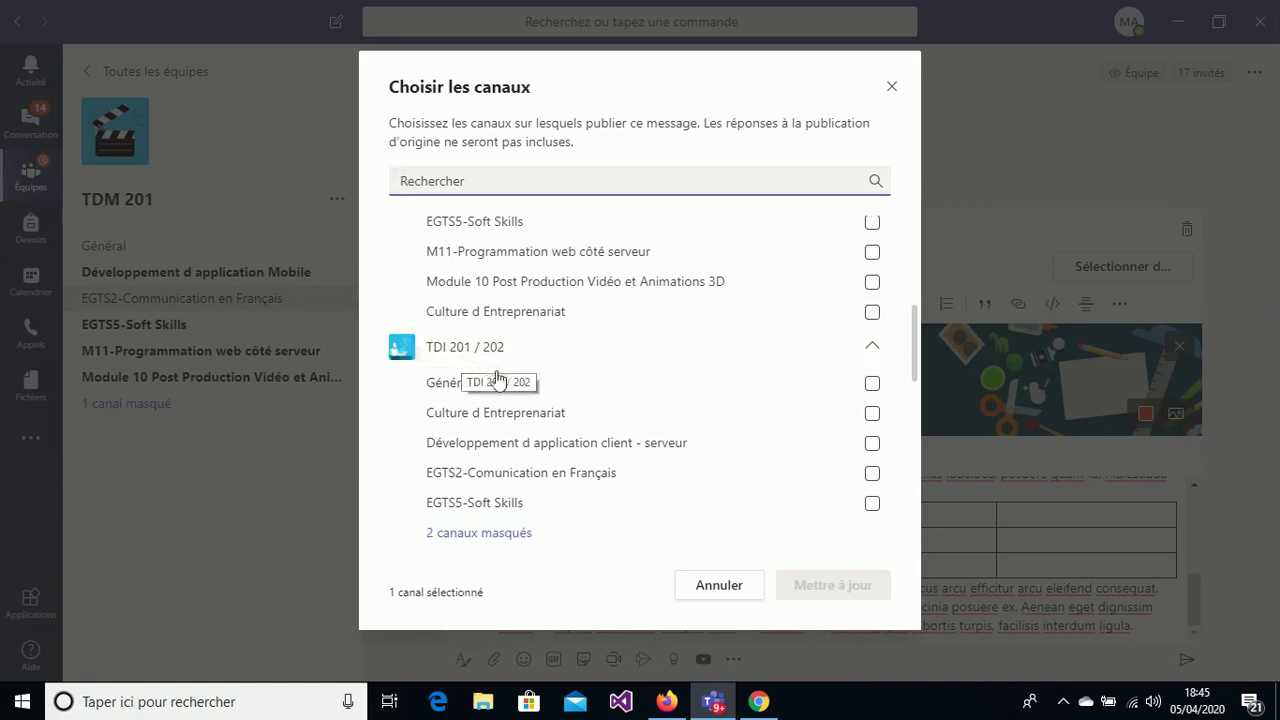
click(561, 482)
Add the TSGE201 team's EGTS2-Communication en Français channel to the destinations and publish the announcement.
drag(914, 343, 898, 501)
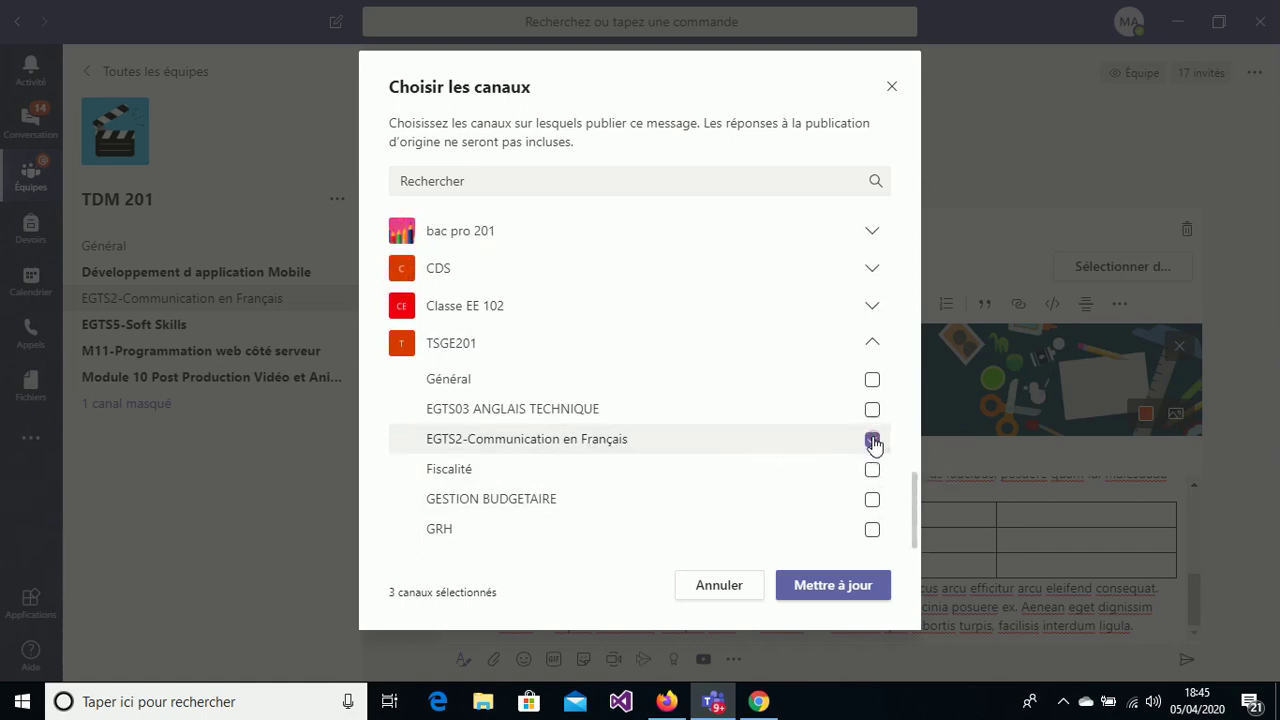
click(872, 441)
click(821, 590)
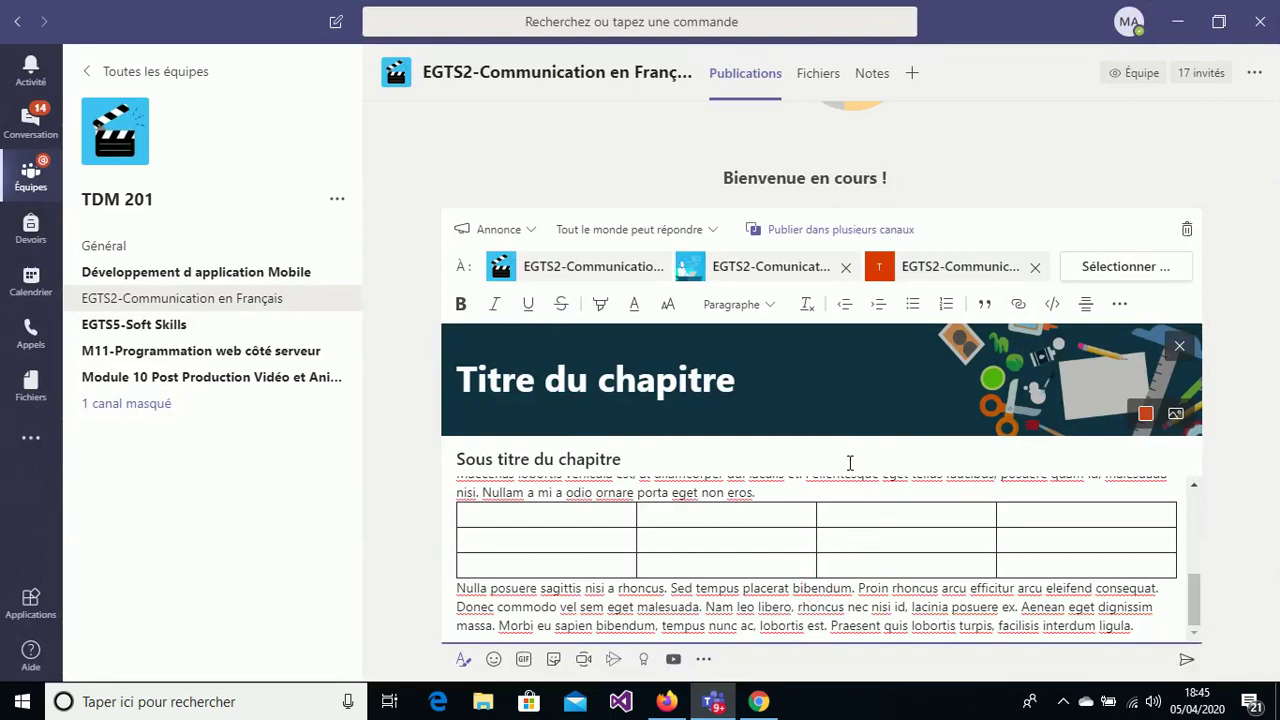
click(1186, 664)
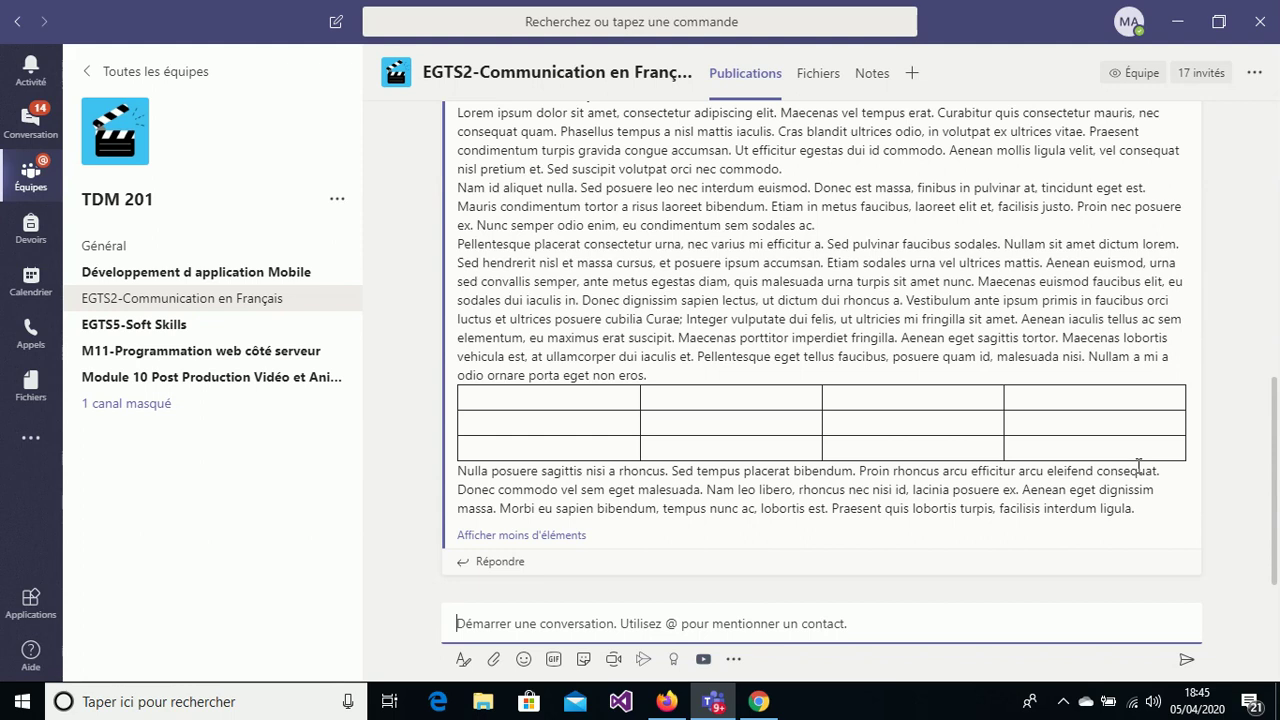
Review the published announcement from banner to table and examine the actions available for it.
scroll(1138, 466, up, 4)
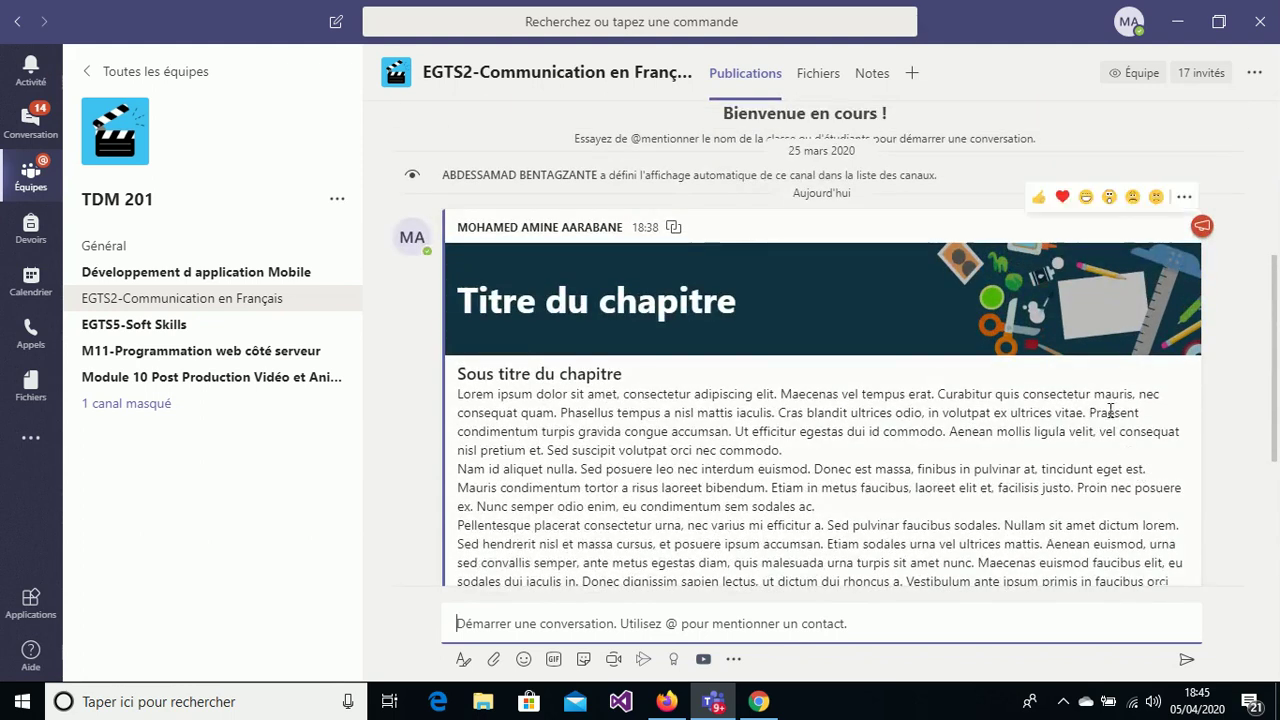
scroll(750, 295, down, 4)
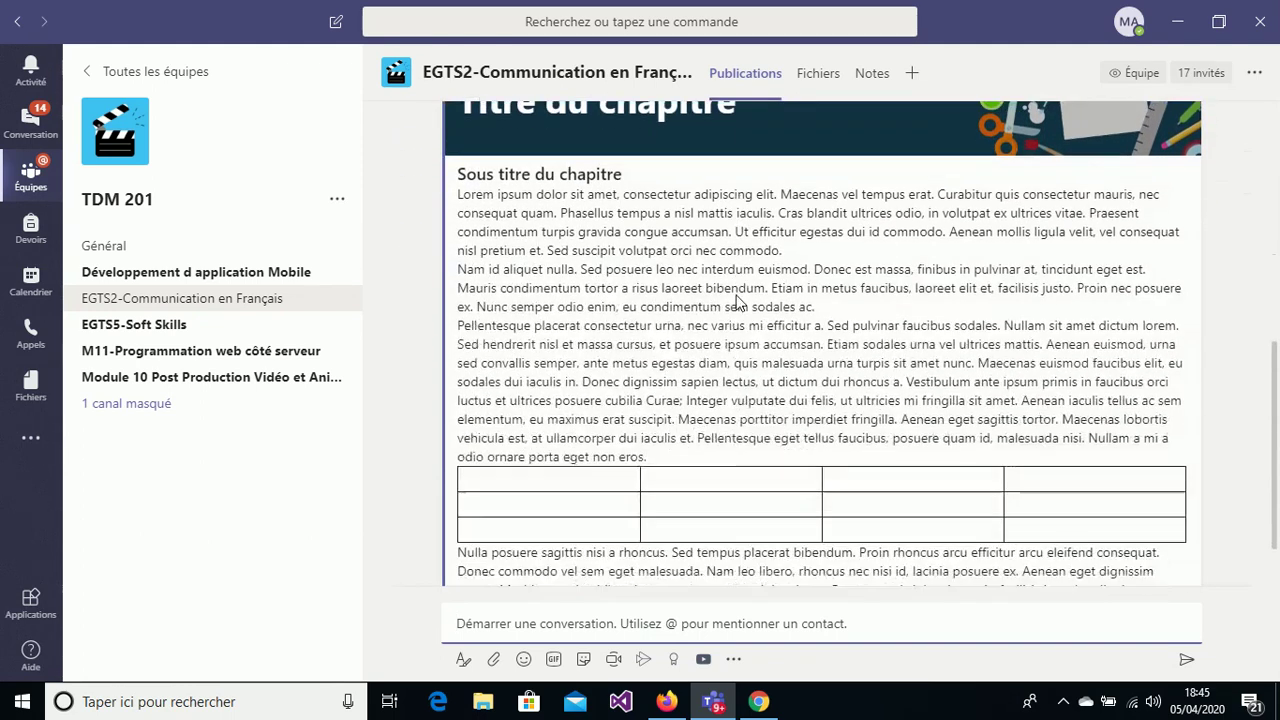
scroll(857, 364, up, 5)
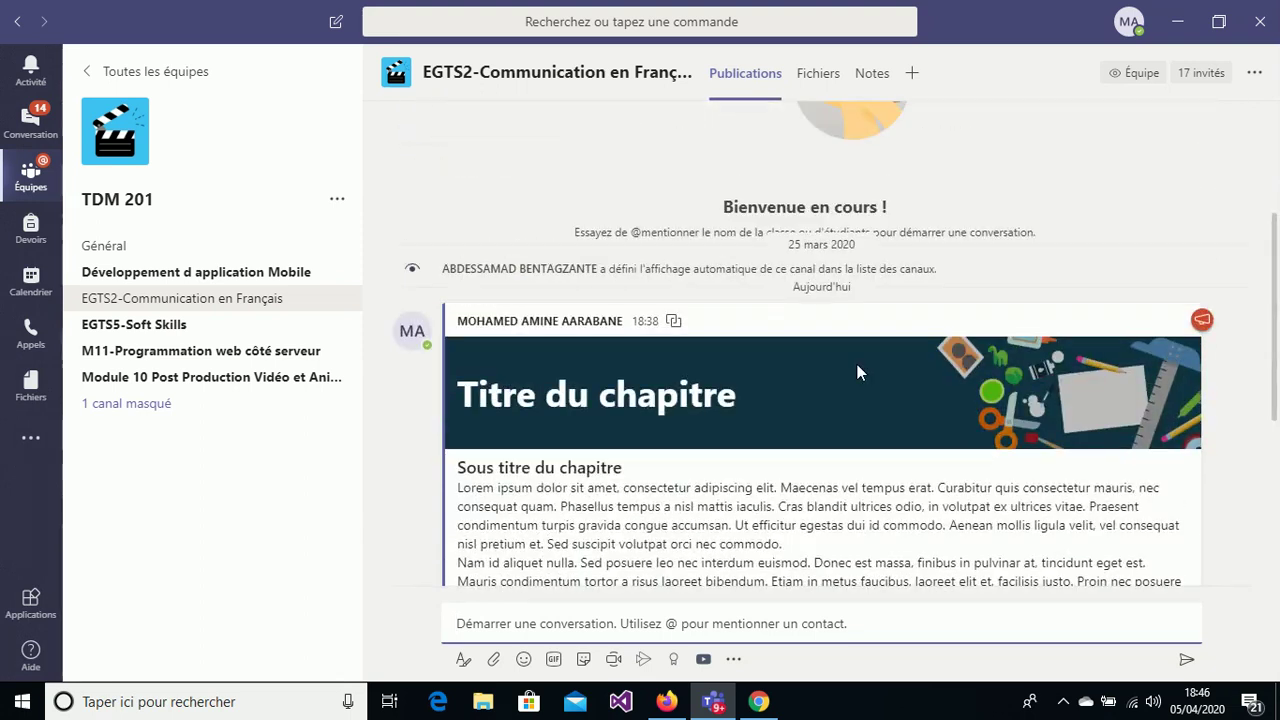
mouse_move(1189, 253)
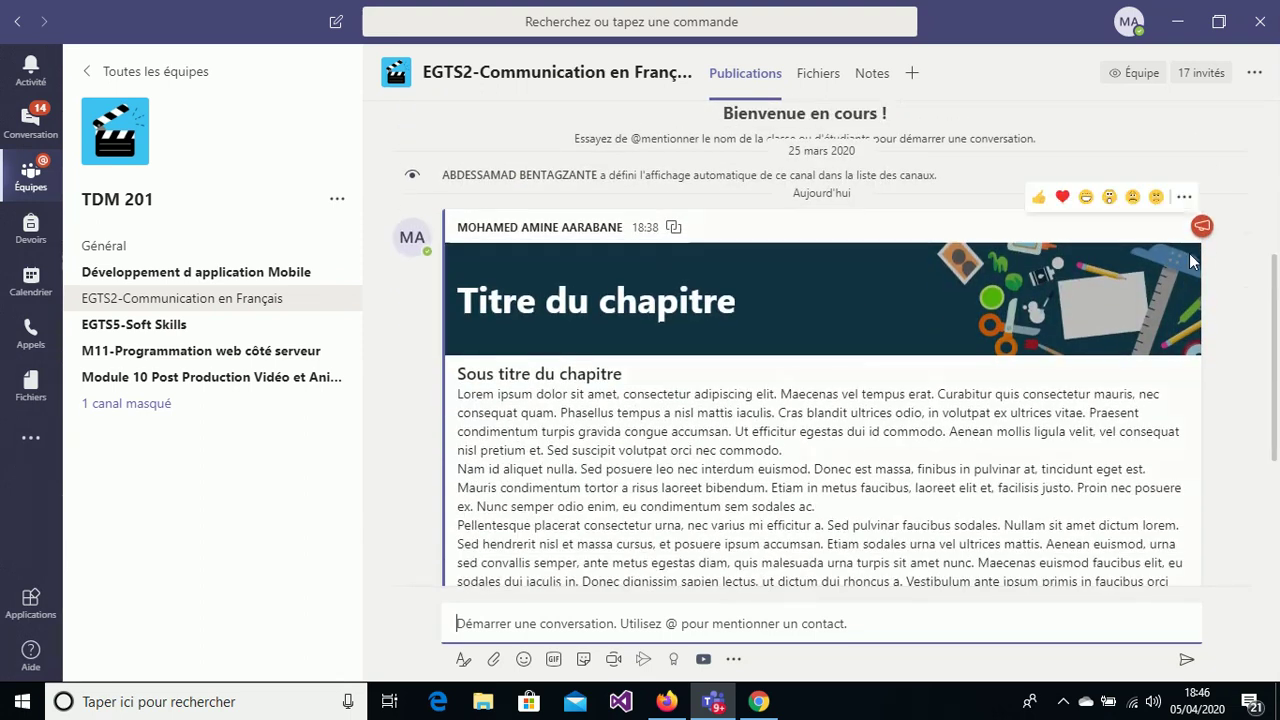
click(1185, 199)
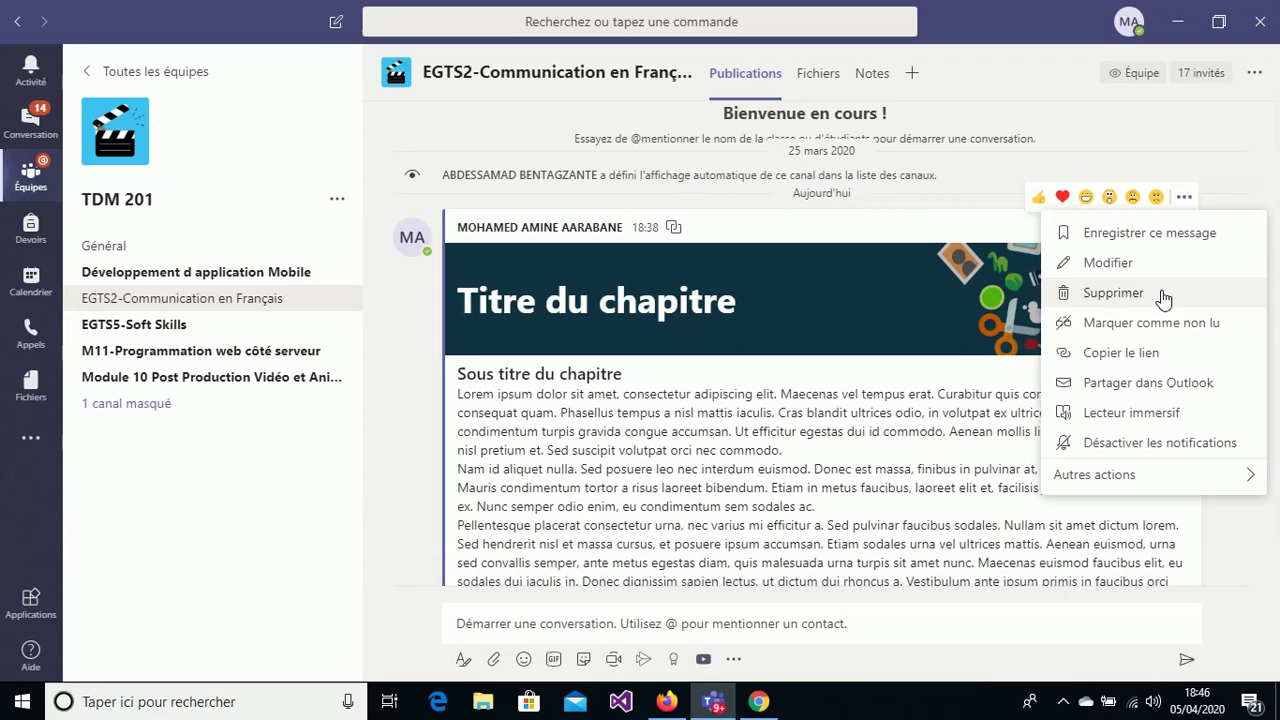
click(225, 515)
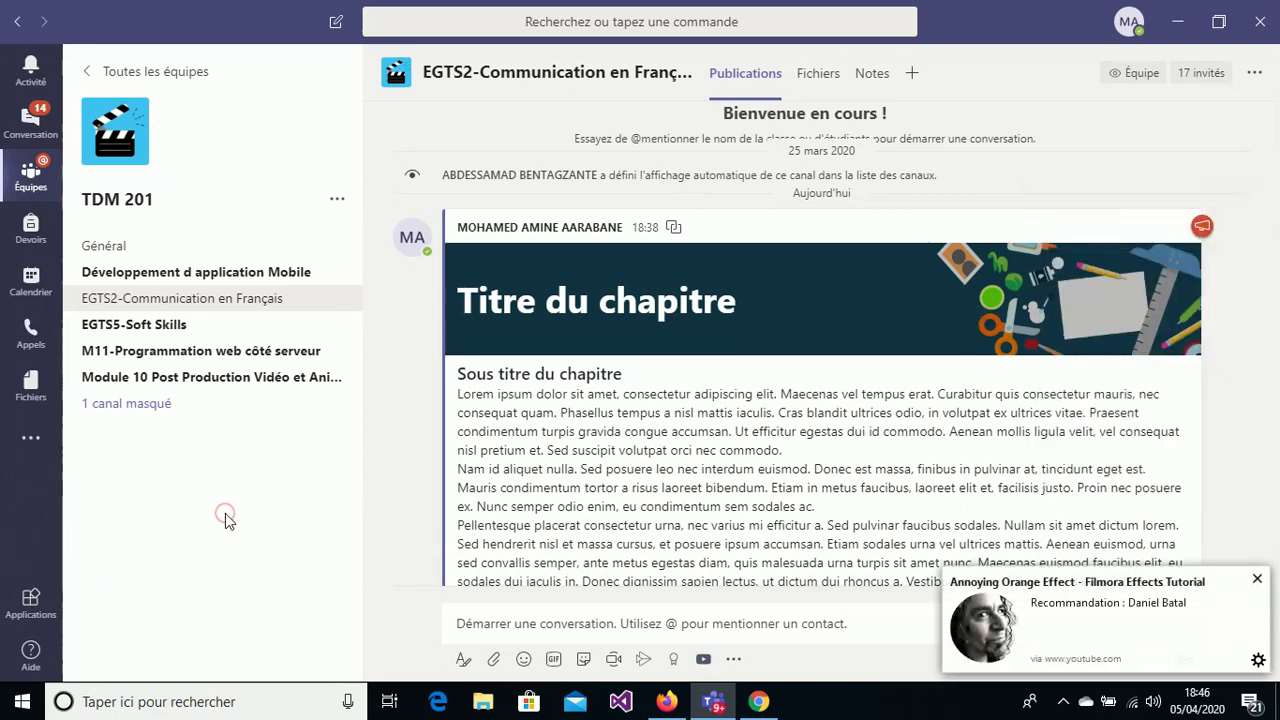
Open the TDI 201 / 202 team's EGTS2-Comunication en Français channel to check the announcement there.
click(30, 178)
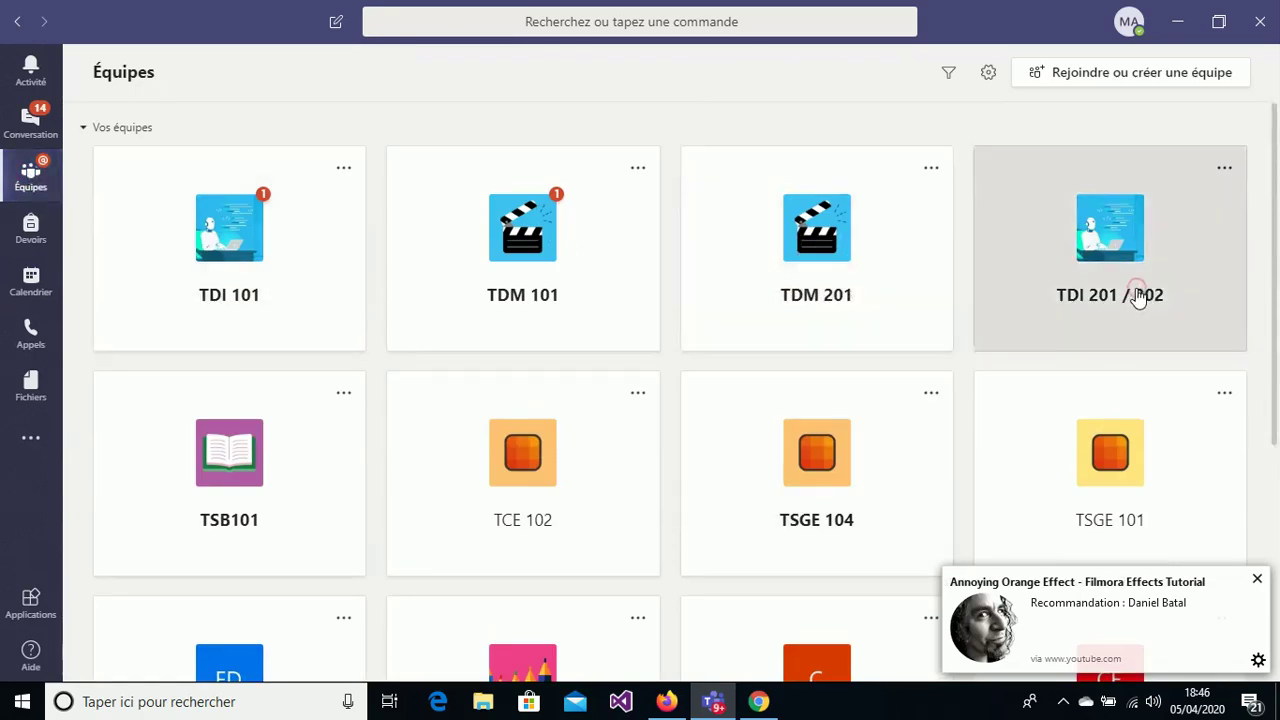
click(1138, 296)
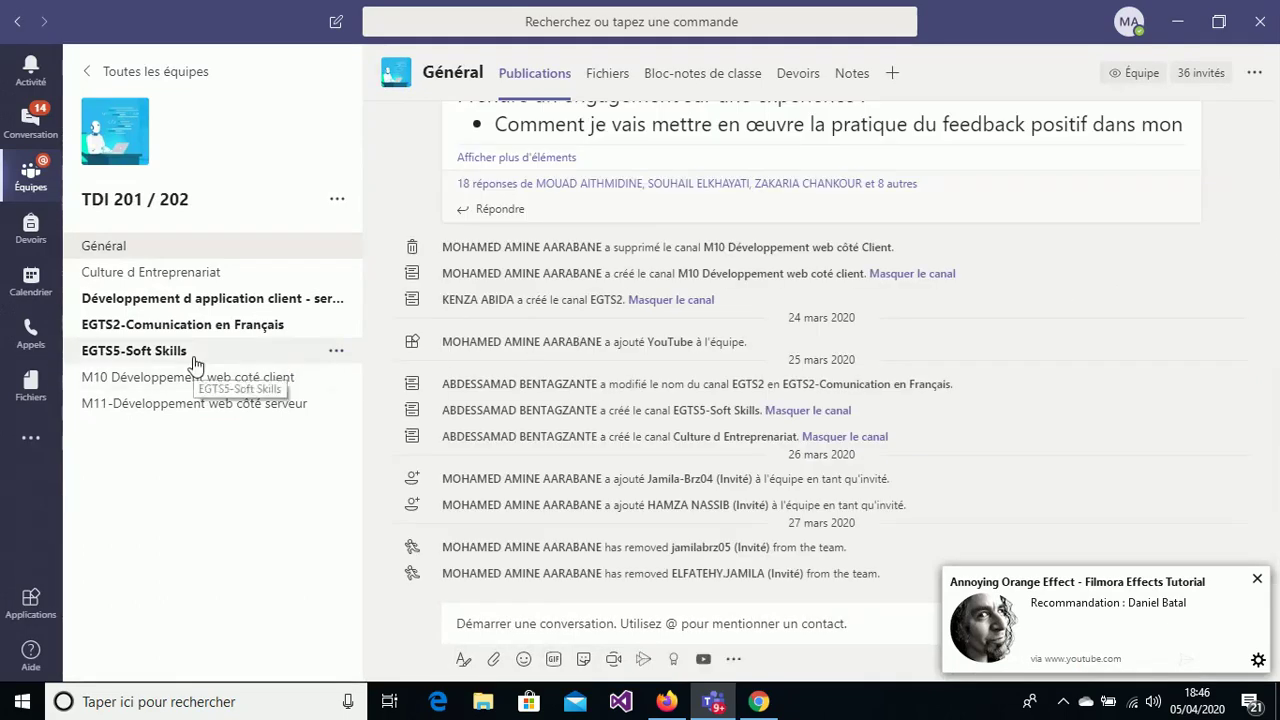
click(215, 332)
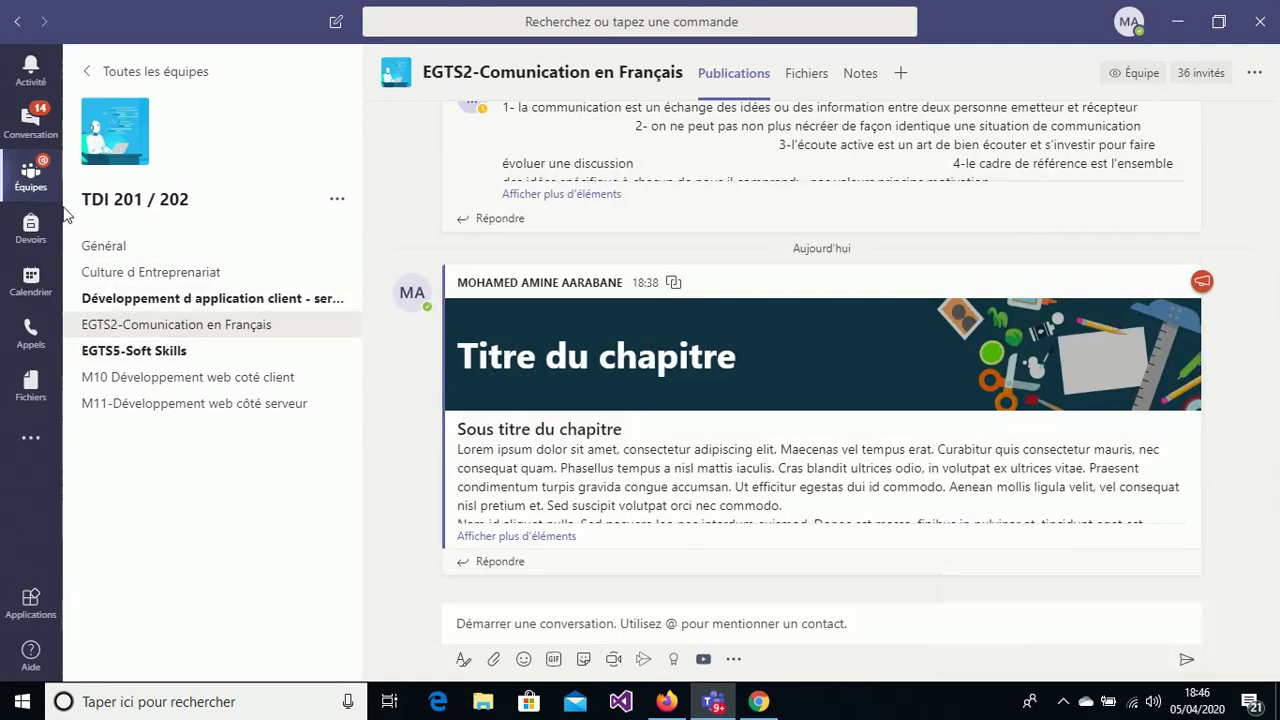
Open the TSGE201 team's hidden EGTS2-Communication en Français channel to check the announcement there.
click(31, 175)
scroll(812, 365, down, 5)
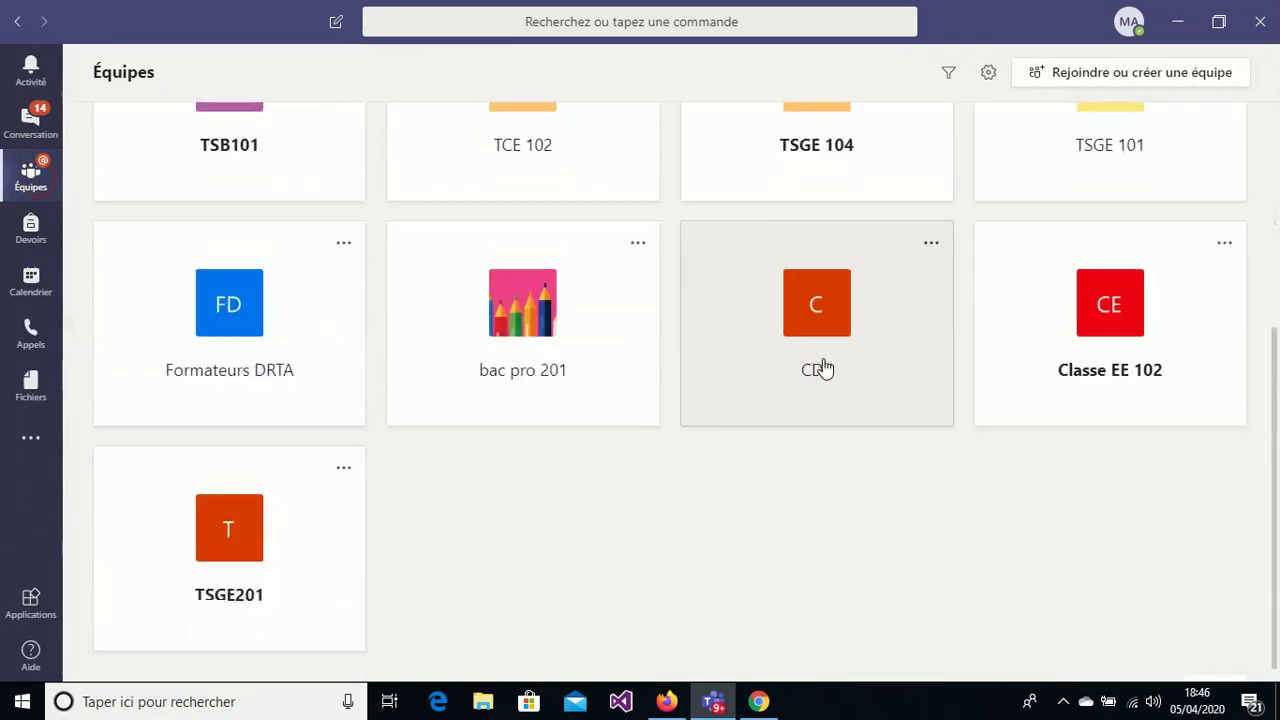
click(245, 513)
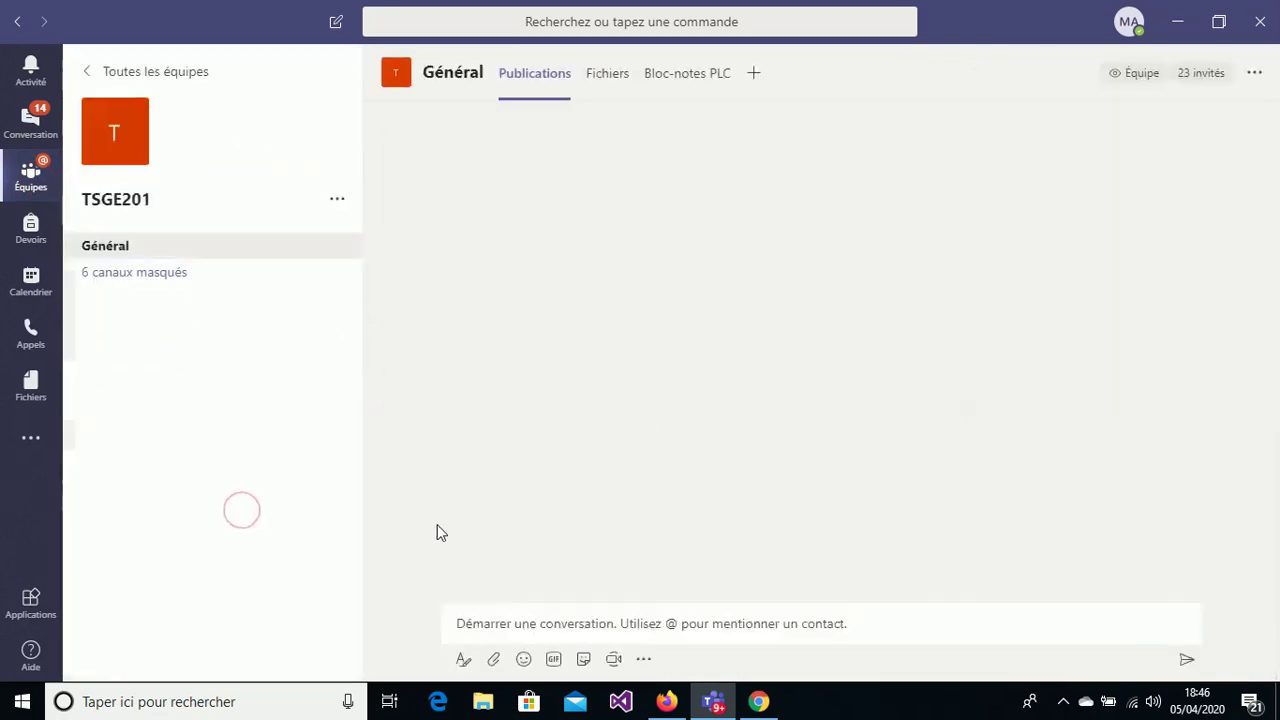
click(226, 279)
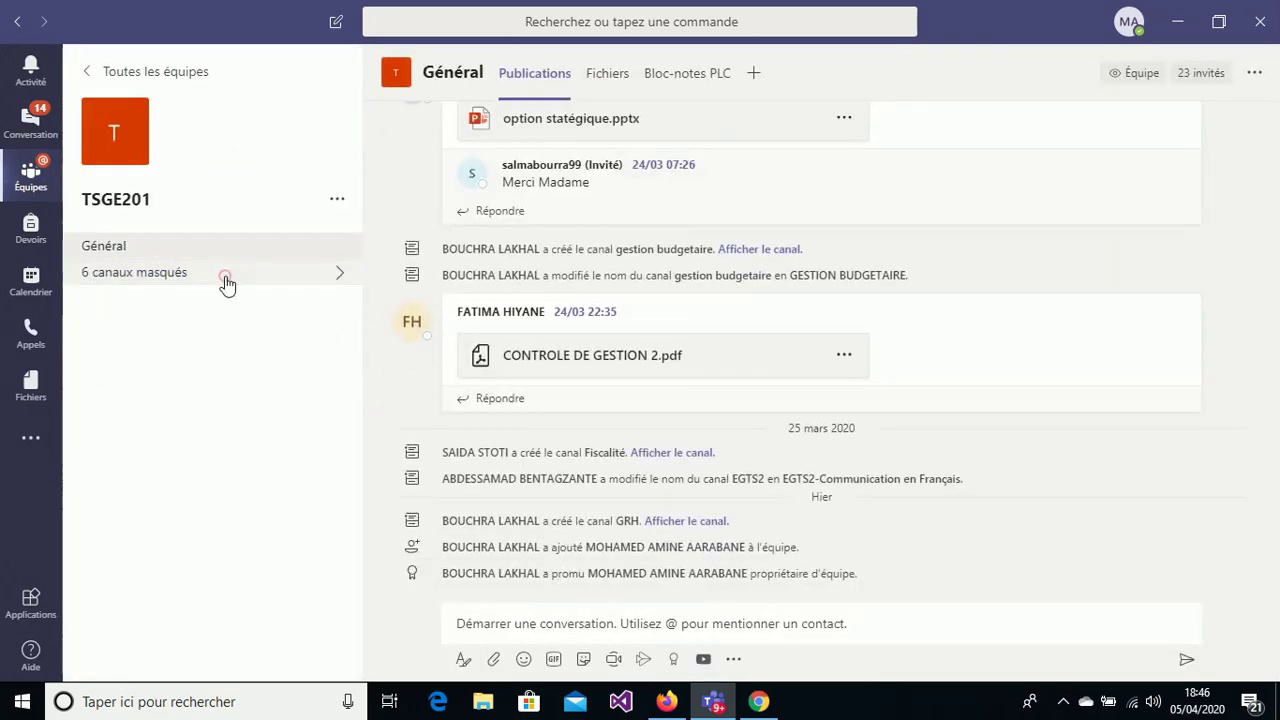
click(472, 253)
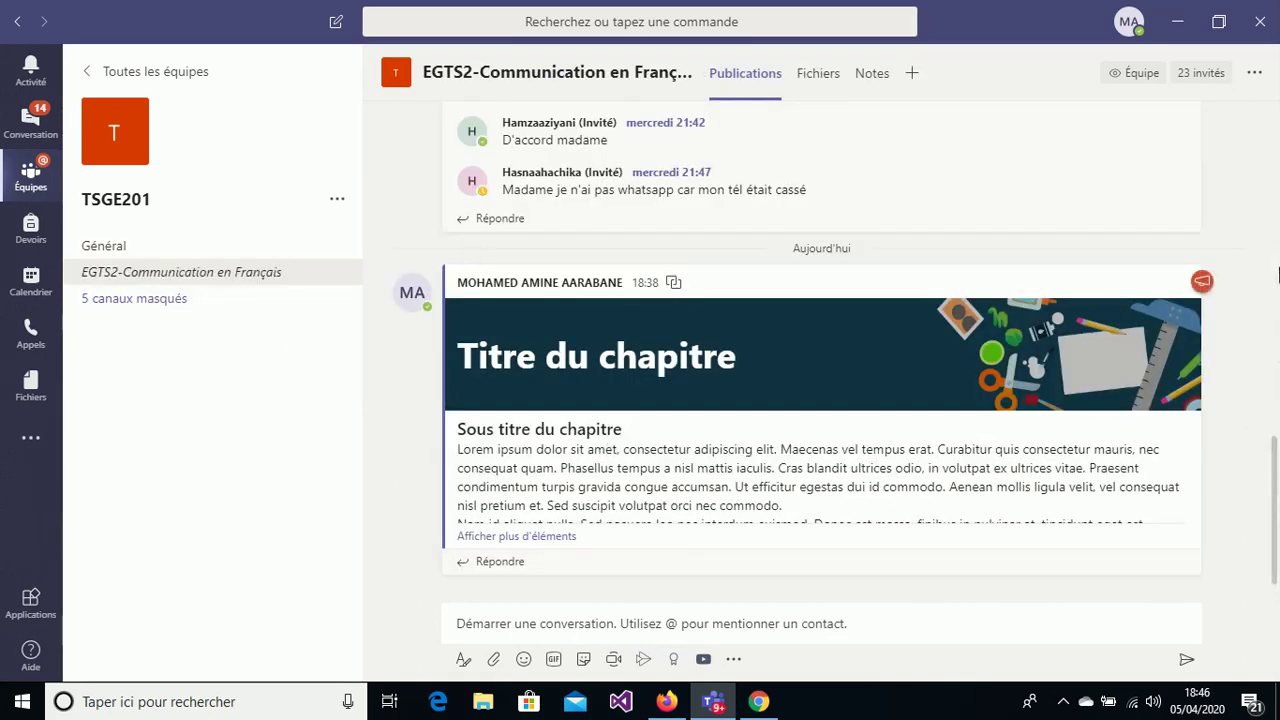
drag(1277, 486, 1277, 537)
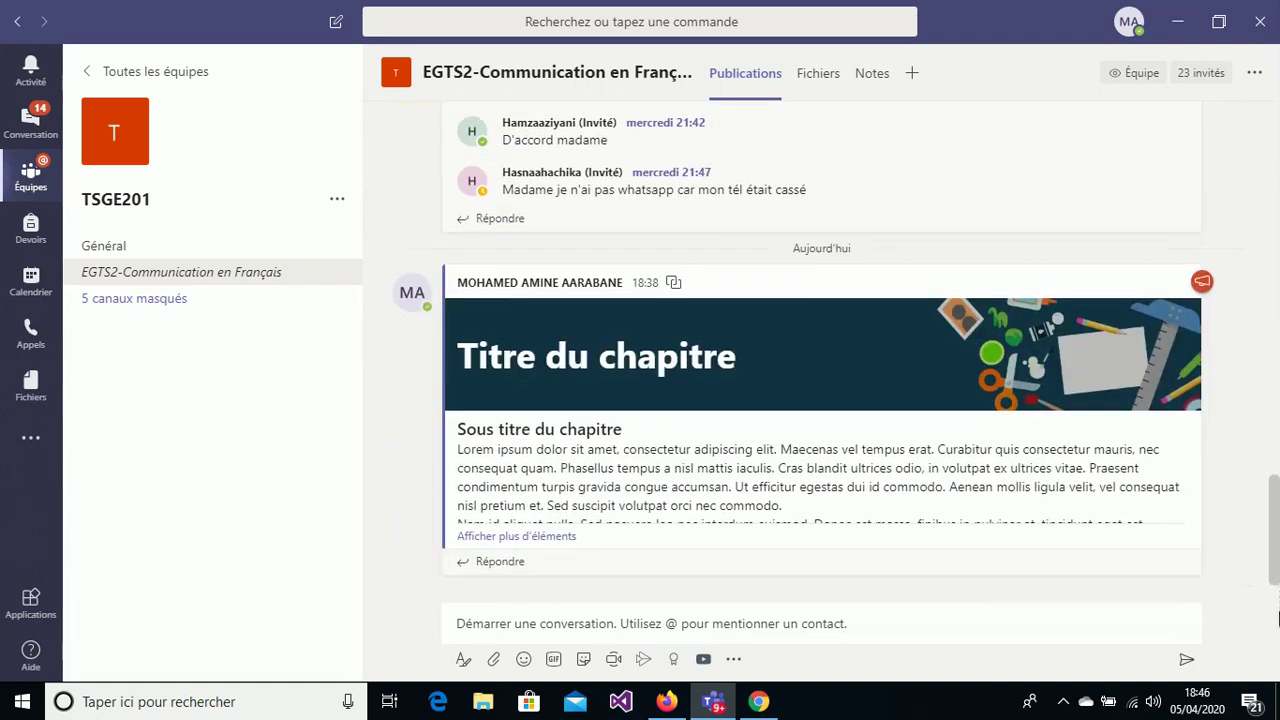